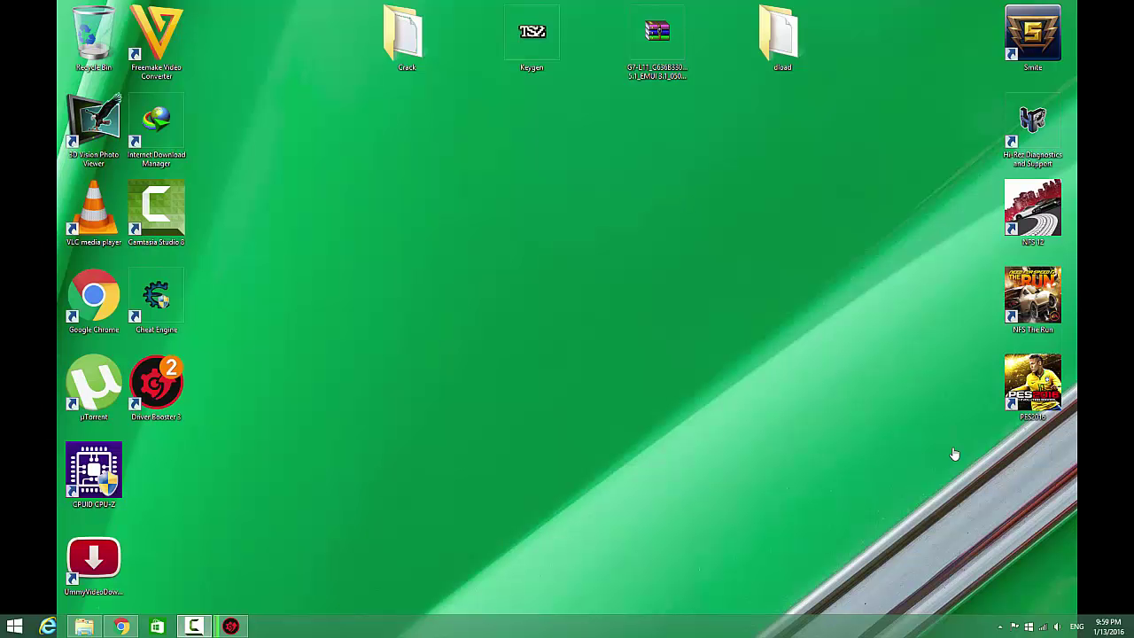
Step: Refresh the desktop, restore Chrome and show the GAMES Is My DNA YouTube channel tab
right_click(466, 238)
left_click(489, 262)
mouse_move(136, 630)
left_click(232, 553)
left_click(59, 7)
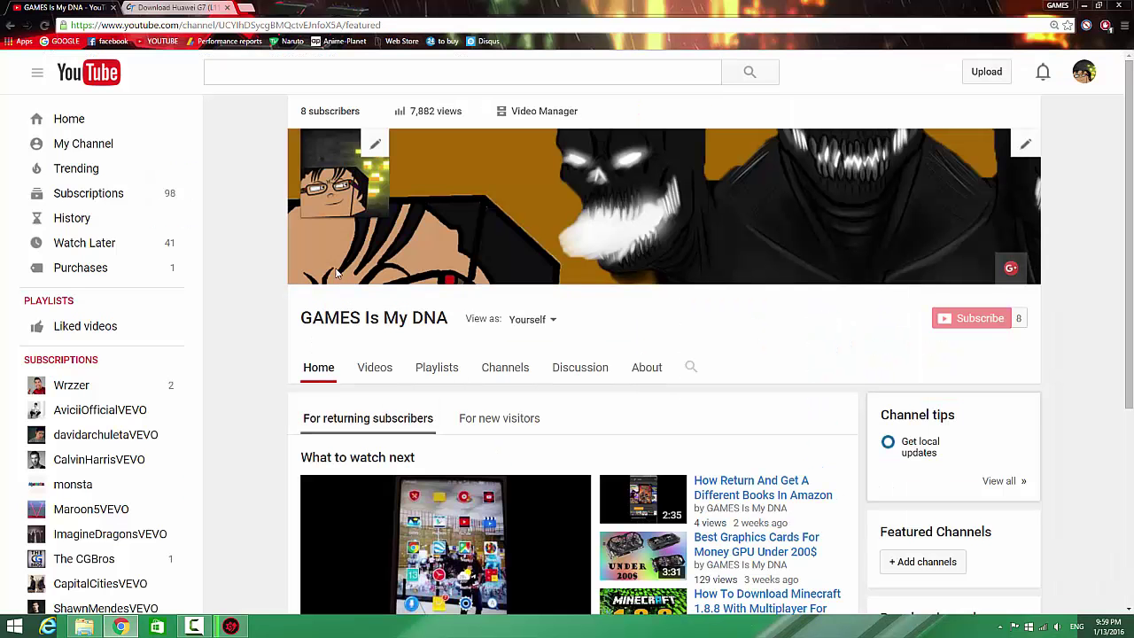
Step: Switch to the Huawei G7 firmware article, then minimise Chrome and refresh the desktop
left_click(171, 8)
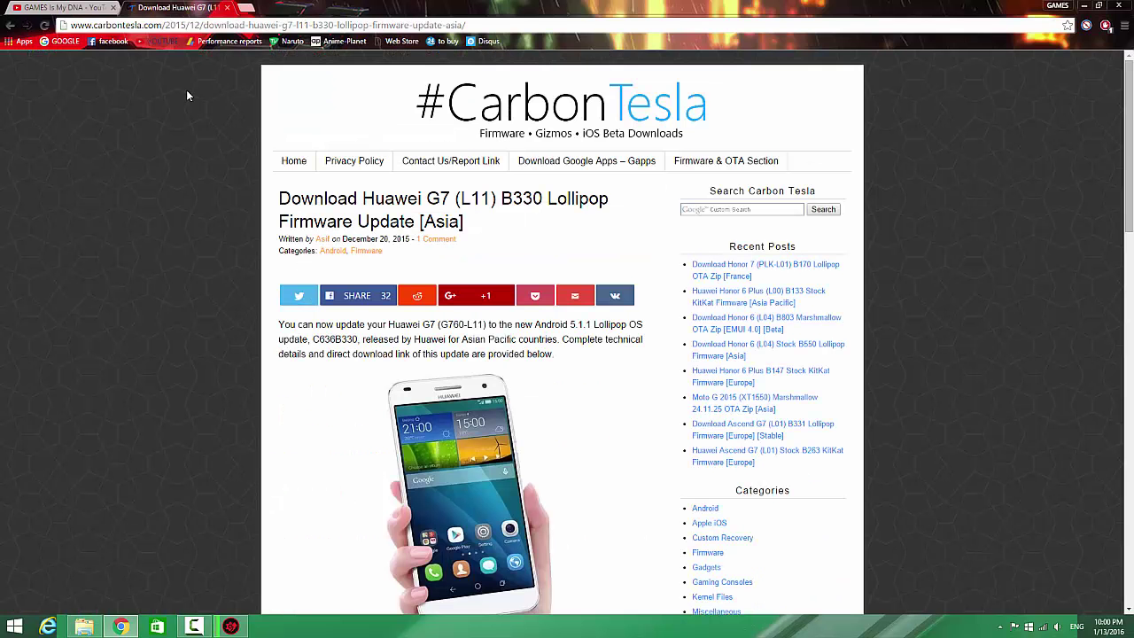
left_click(1080, 6)
right_click(443, 244)
left_click(478, 271)
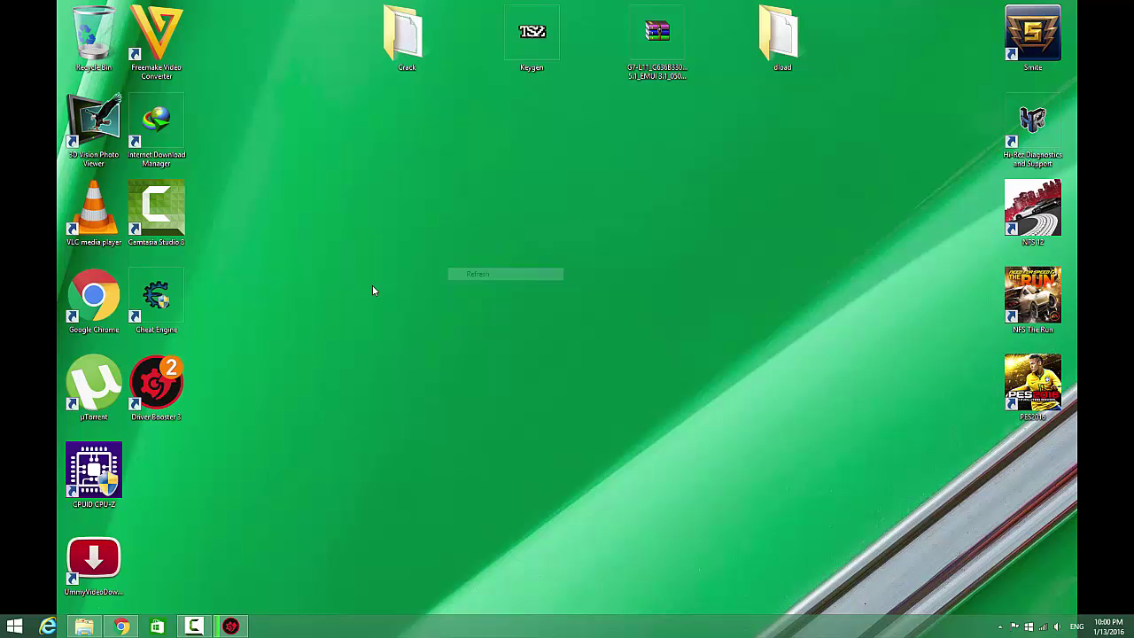
Step: Scroll through the YouTube channel page, then return to the firmware article
left_click(124, 626)
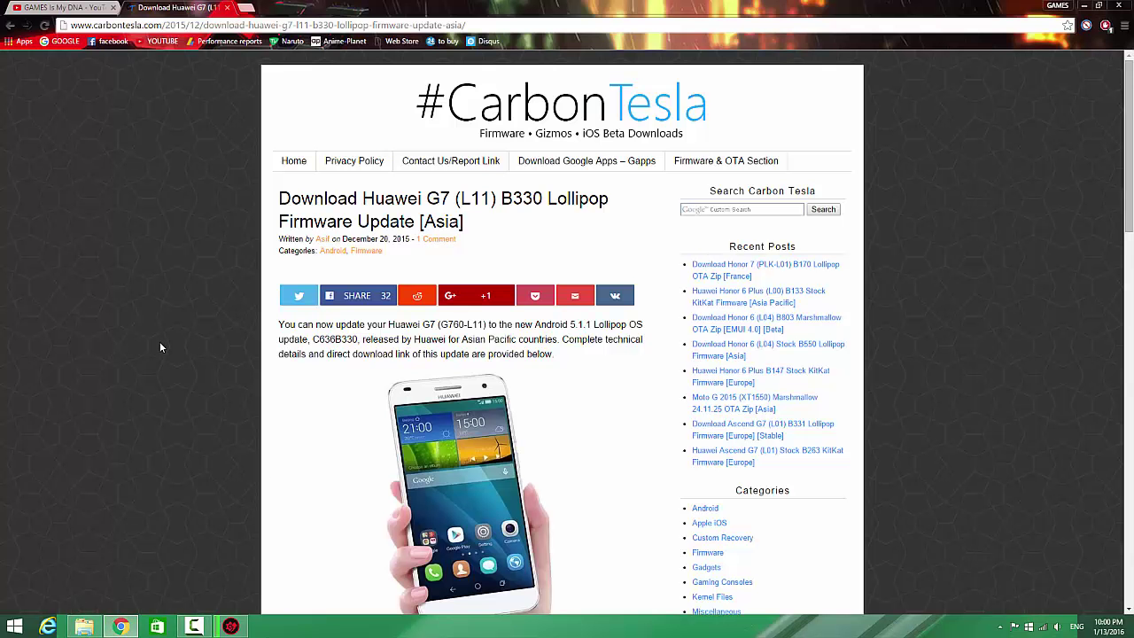
left_click(59, 8)
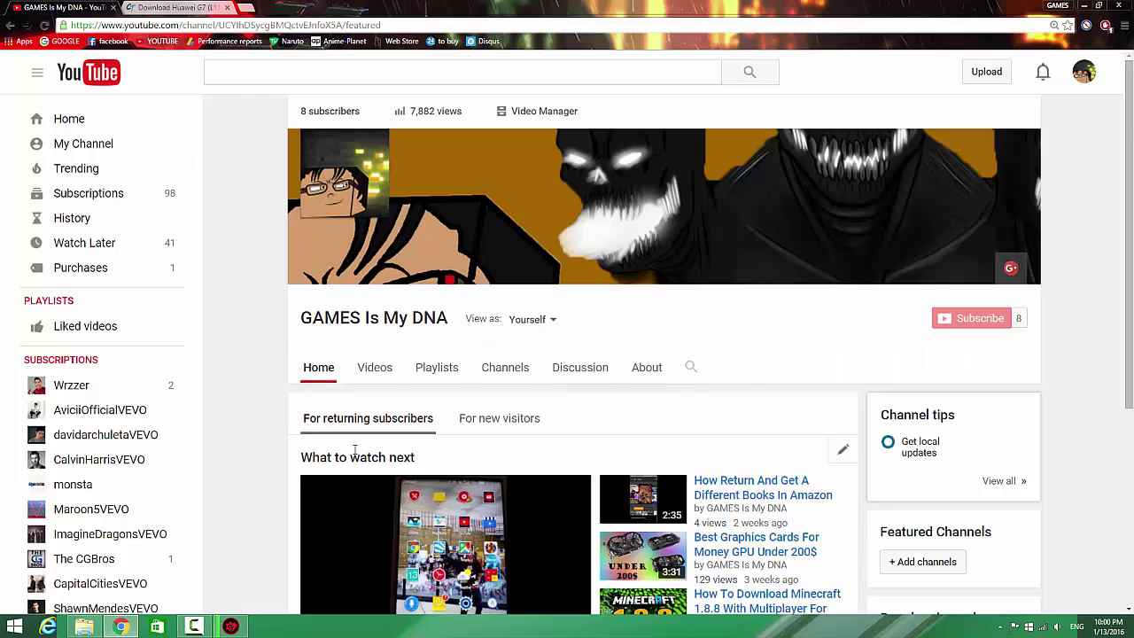
scroll(314, 454, "down", 1)
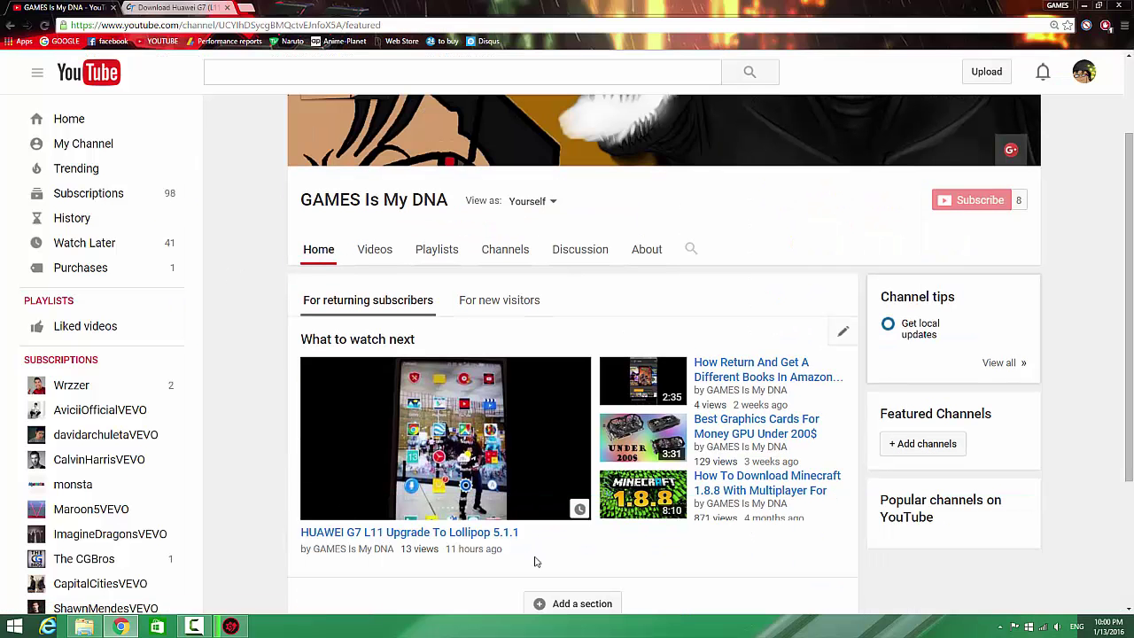
left_click(178, 7)
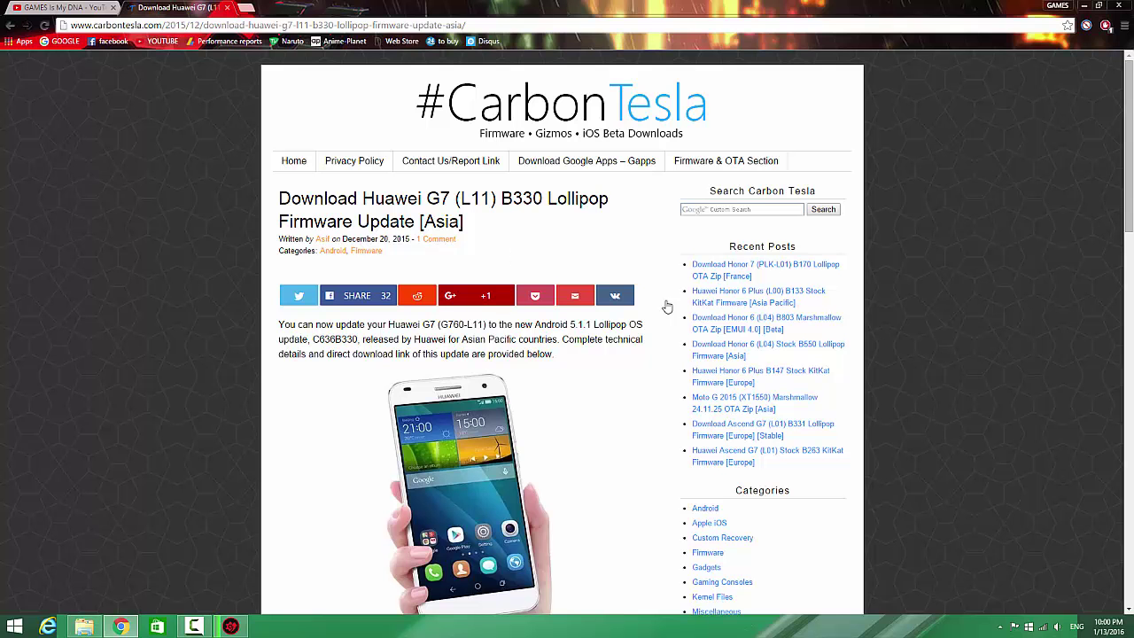
Step: Minimise Chrome, refresh the desktop and restore the browser
left_click(1083, 5)
right_click(478, 215)
left_click(509, 248)
left_click(121, 626)
Step: Scroll to Firmware Details and start the Official Mirror download of the G7 B330 firmware
left_click(166, 25)
left_click(273, 316)
scroll(328, 431, "down", 5)
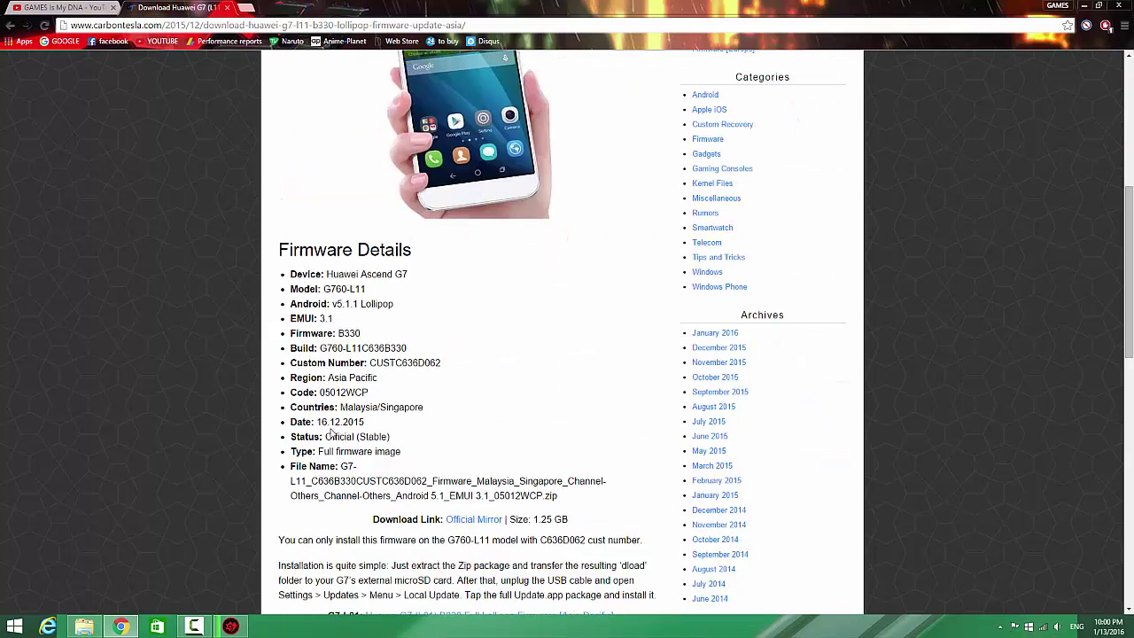
scroll(329, 430, "down", 1)
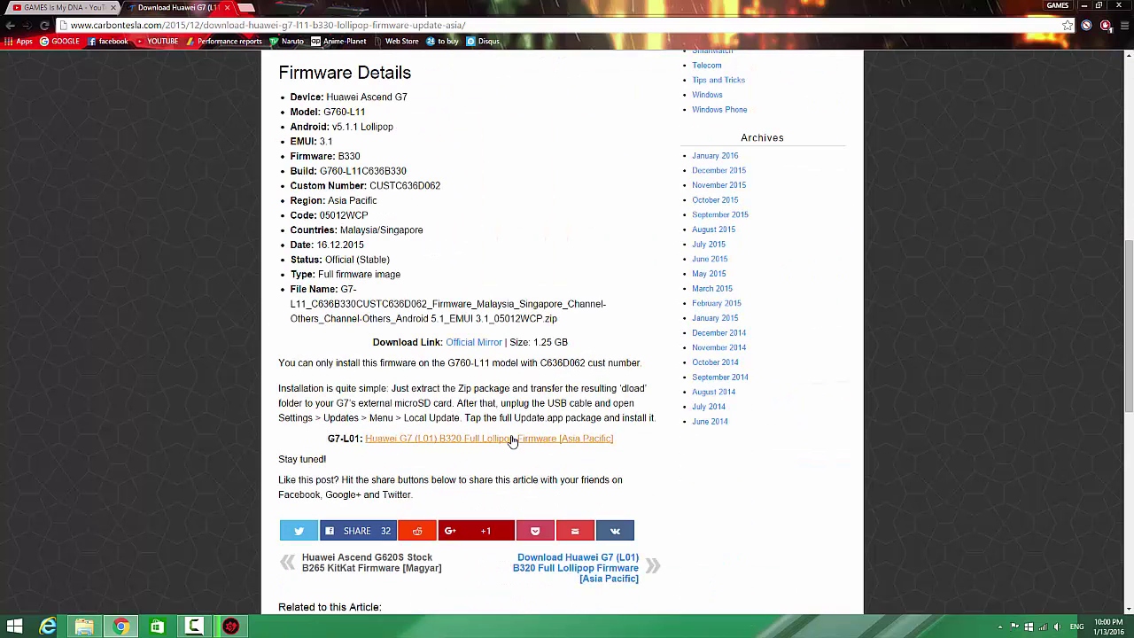
left_click(475, 346)
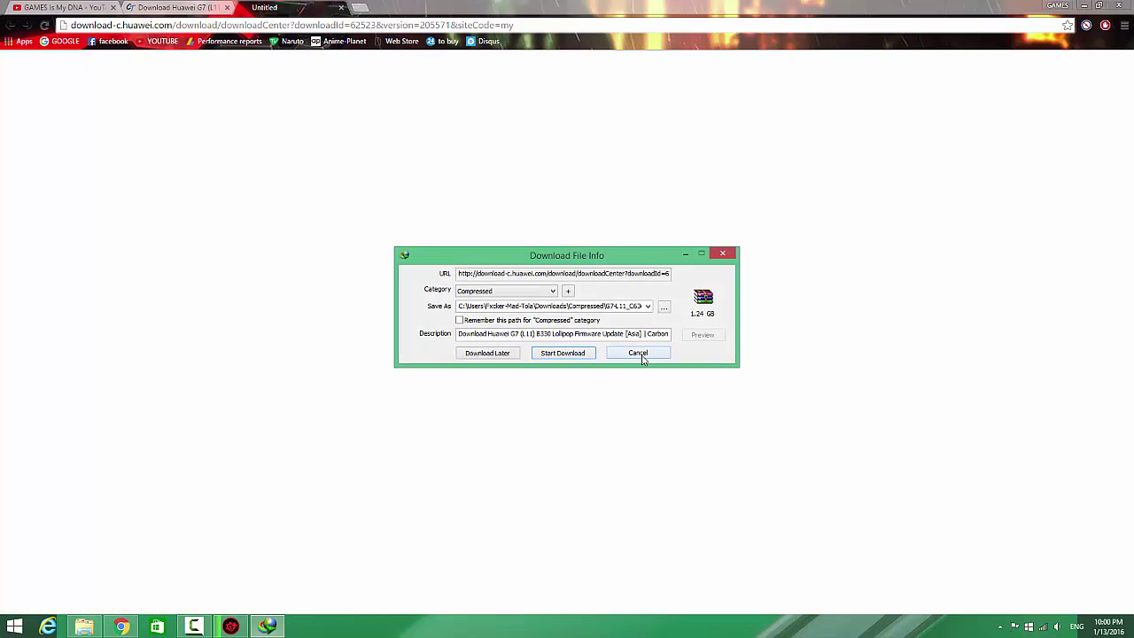
Step: Cancel the 1.24 GB firmware download and minimise the browser
left_click(642, 354)
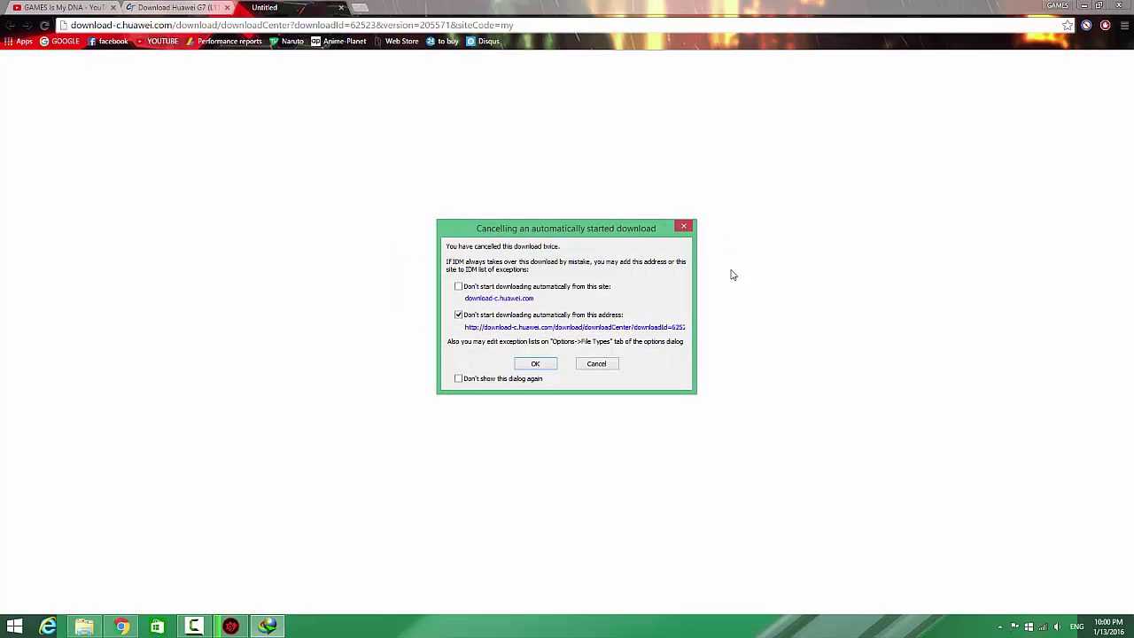
left_click(597, 364)
left_click(1083, 5)
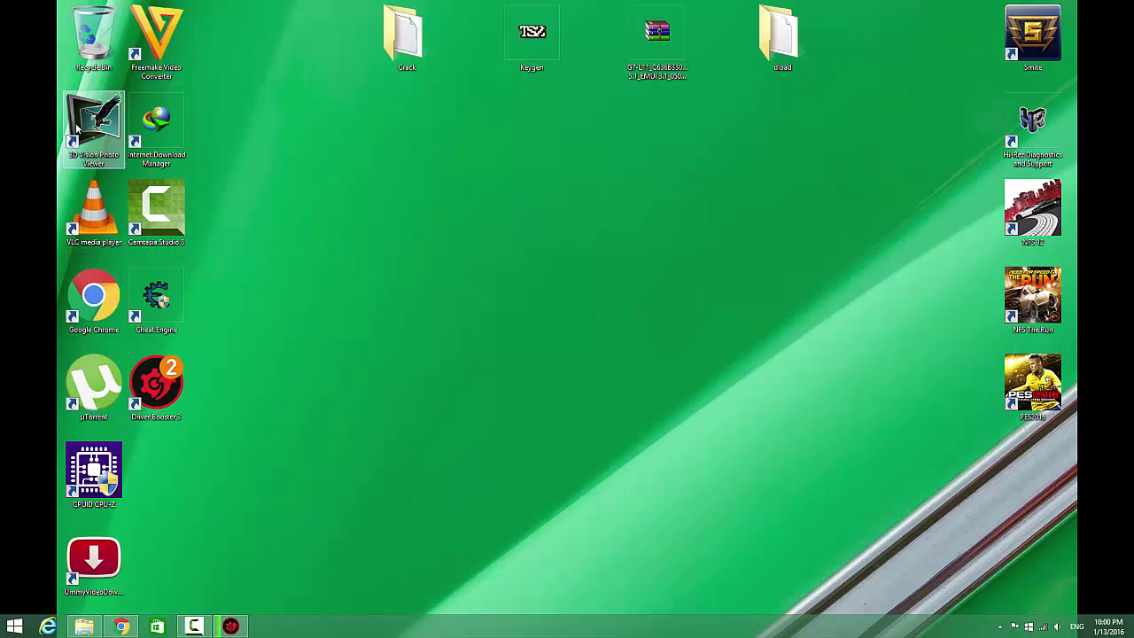
Step: Delete the partial setup entry in Internet Download Manager and close it
double_click(152, 128)
left_click(602, 325)
left_click(481, 273)
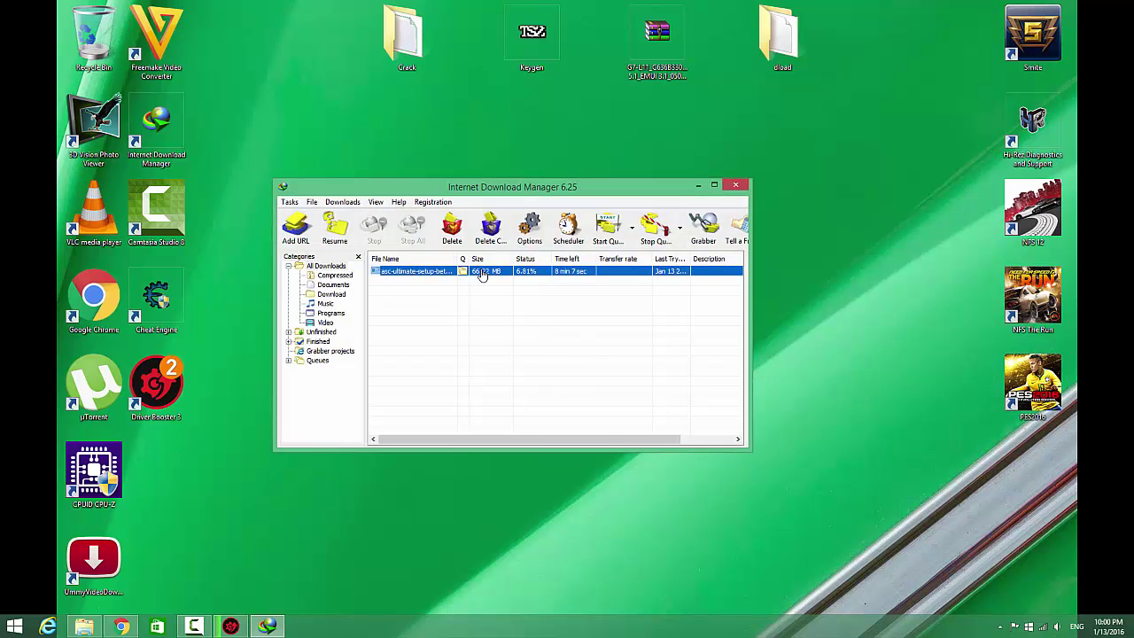
key("Delete")
left_click(487, 331)
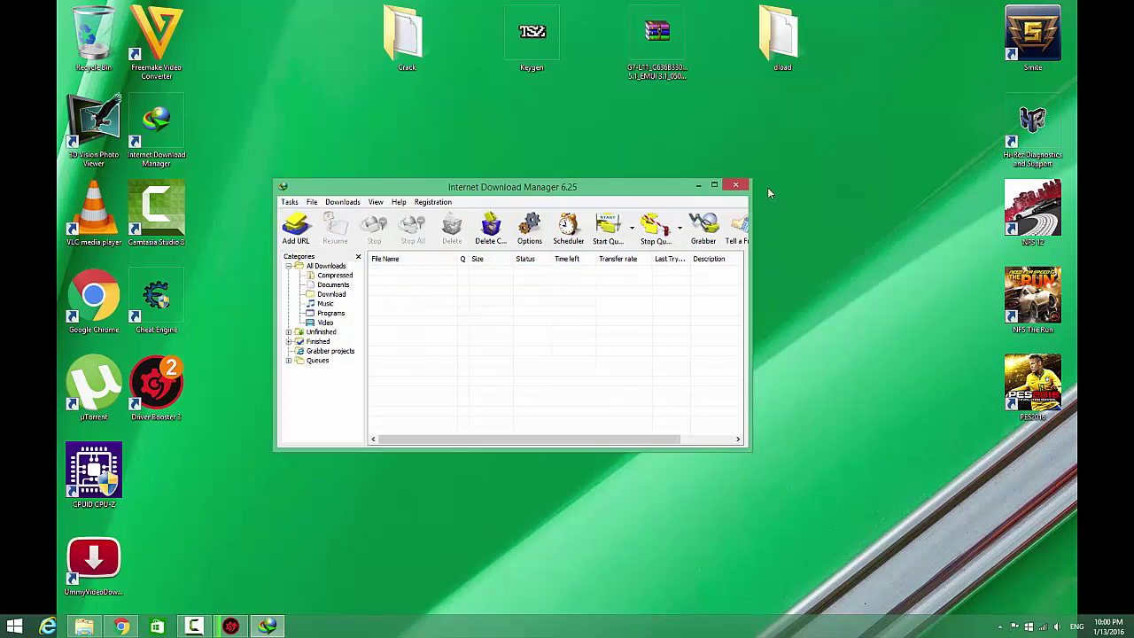
left_click(747, 189)
right_click(467, 209)
Step: Open the firmware zip archive in WinRAR and enter its Software folder
left_click(494, 240)
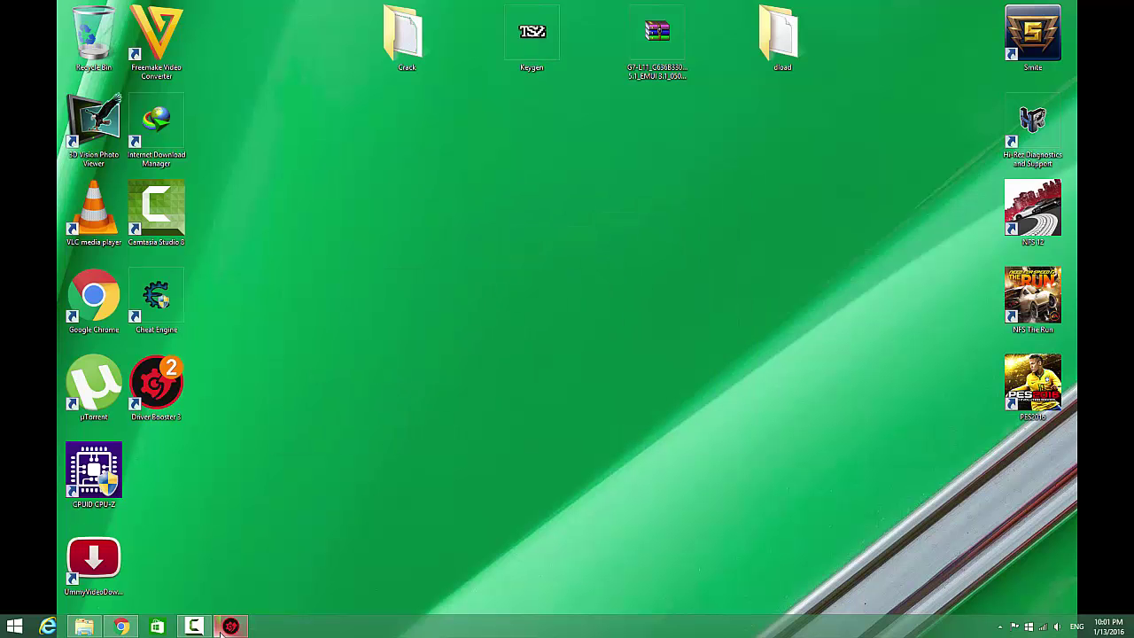
left_click(673, 45)
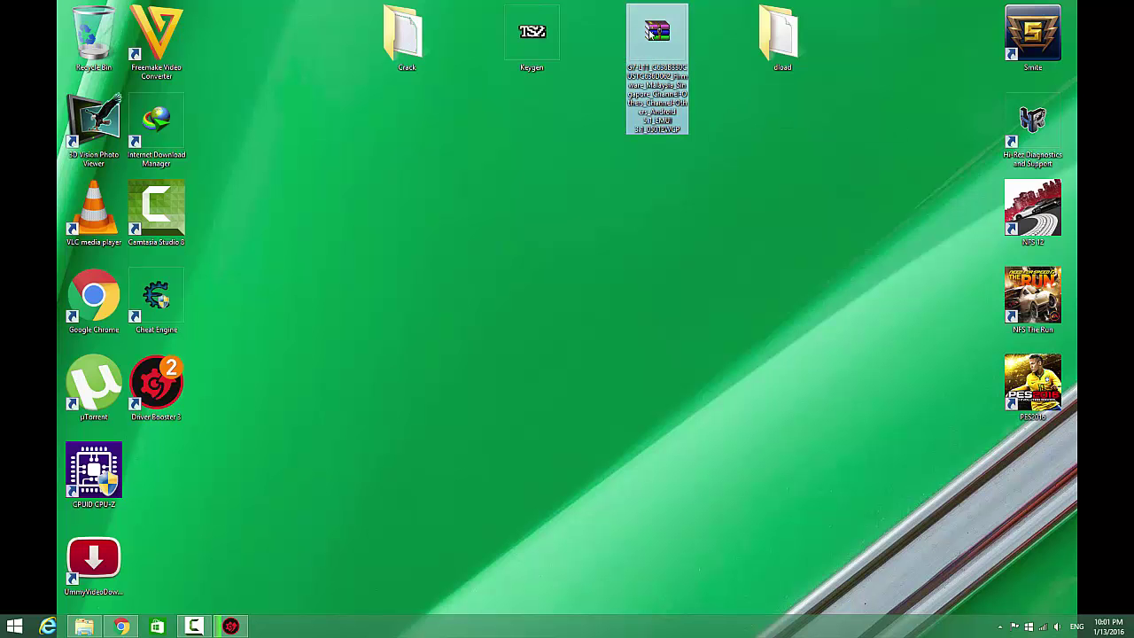
double_click(656, 34)
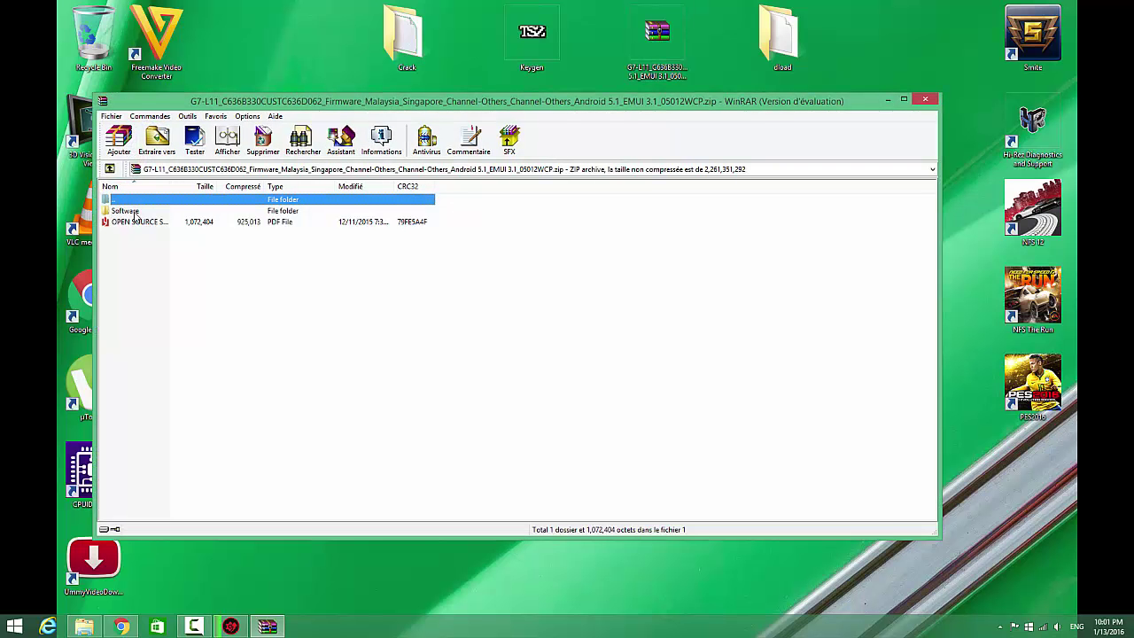
left_click(125, 211)
double_click(124, 210)
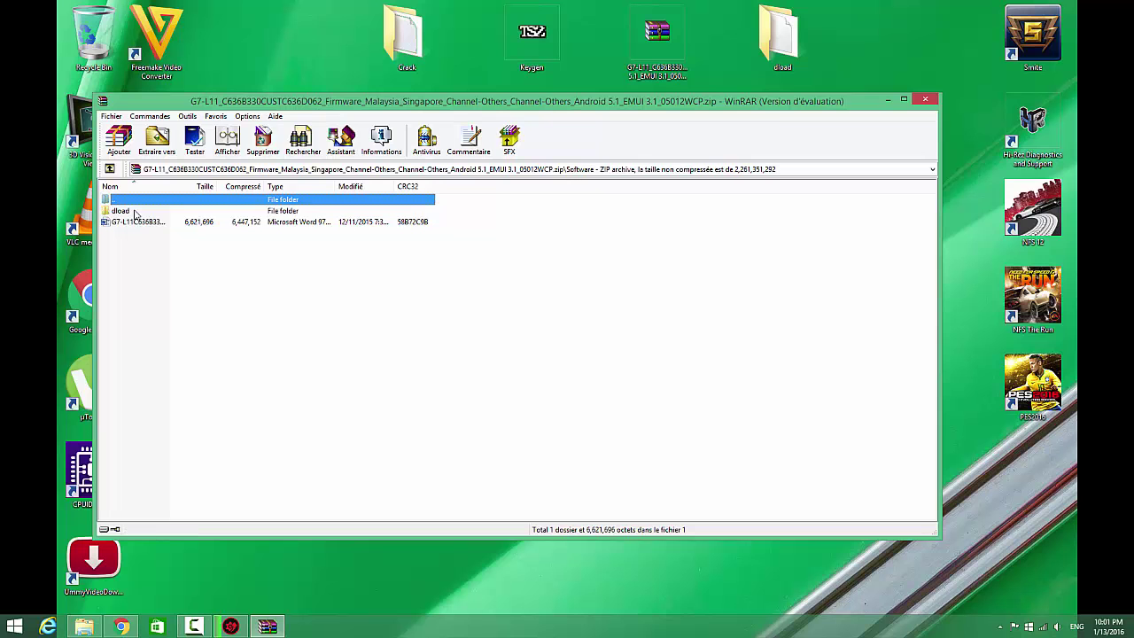
Step: Drag the dload folder onto the desktop, close WinRAR and refresh the desktop
left_click(123, 212)
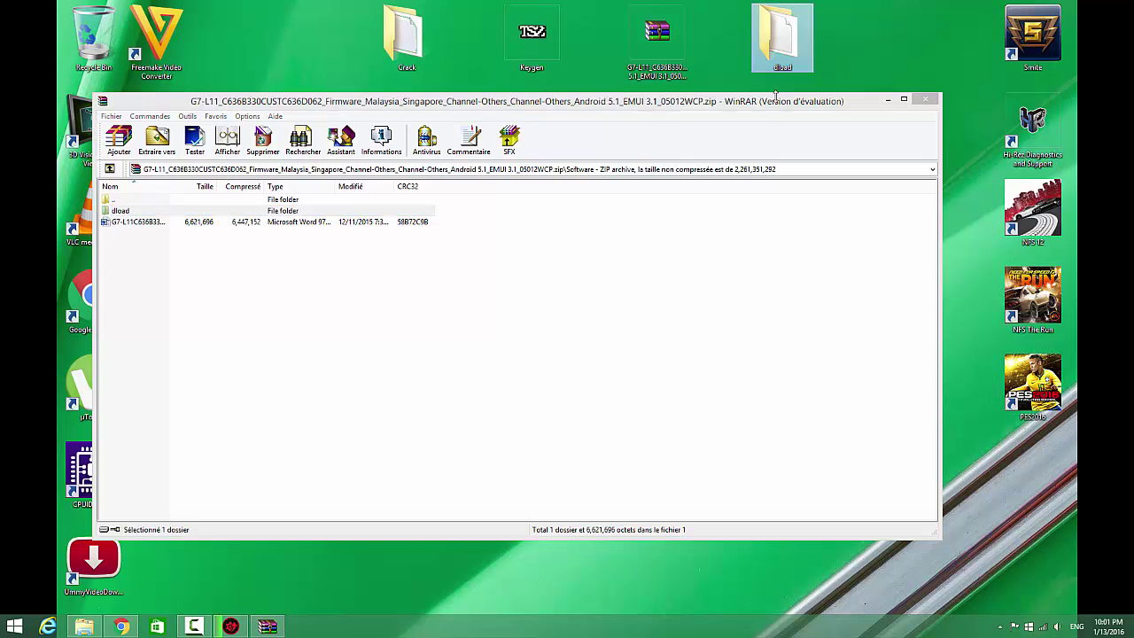
left_click_drag(779, 105, 793, 128)
left_click_drag(239, 237, 804, 229)
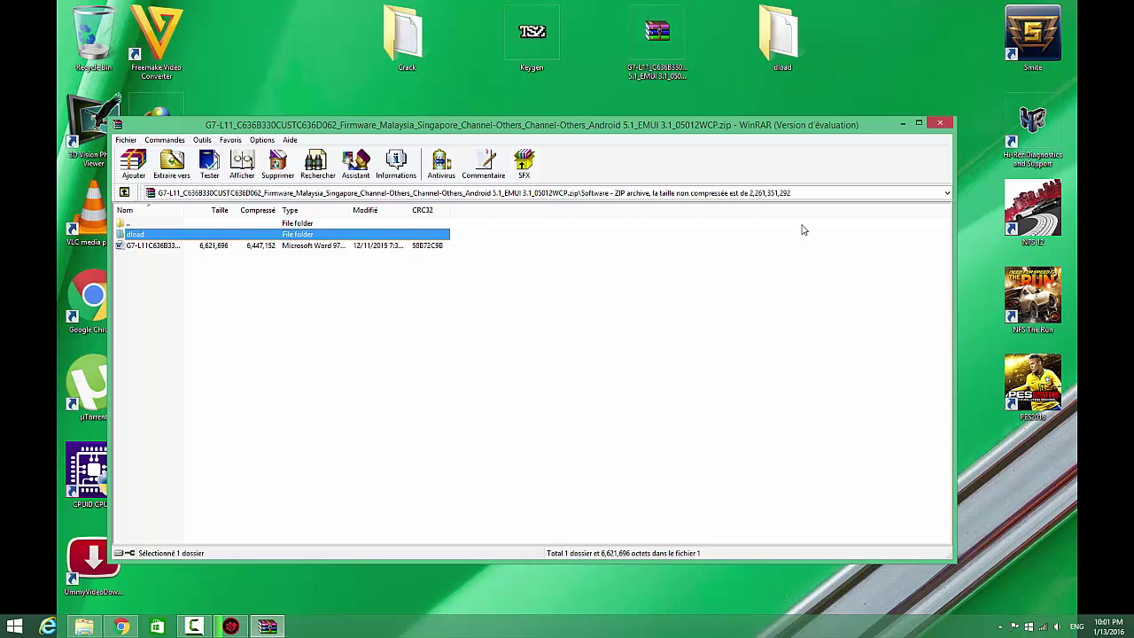
left_click(939, 125)
right_click(436, 212)
left_click(478, 241)
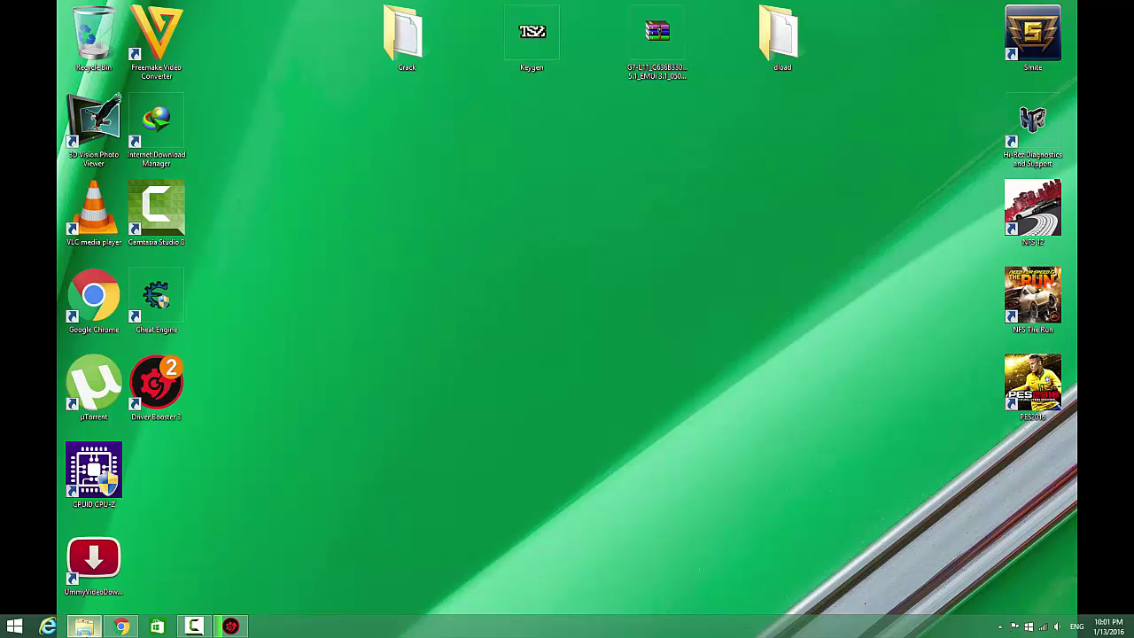
Step: Open the HUAWEI G7-L11 storage in File Explorer and check the dload folder's properties
left_click(84, 626)
left_click(245, 306)
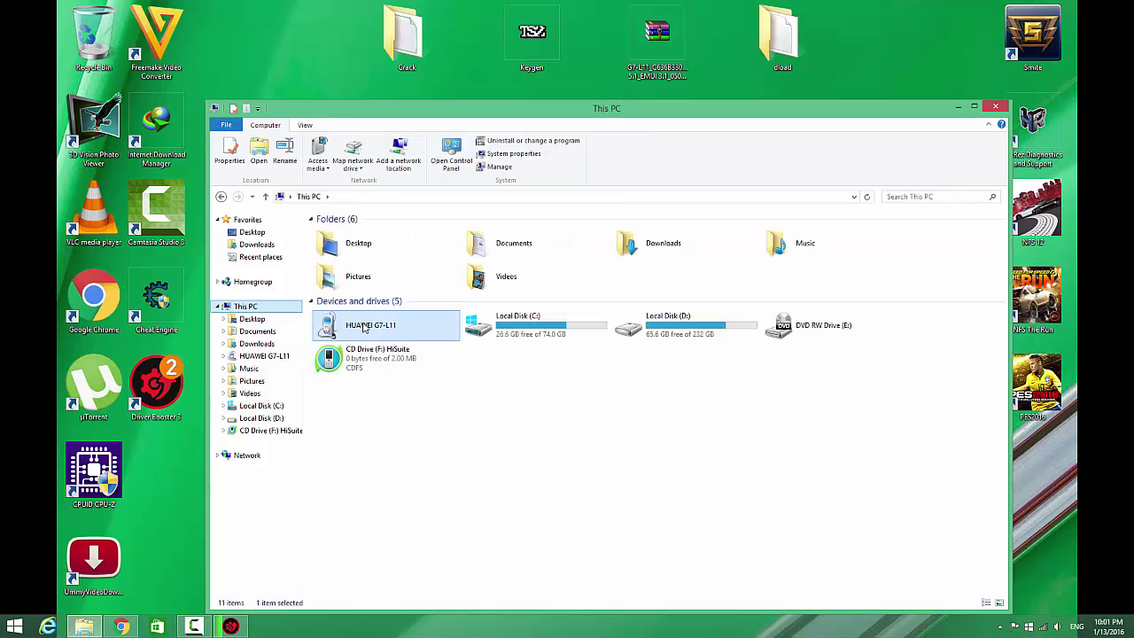
double_click(357, 329)
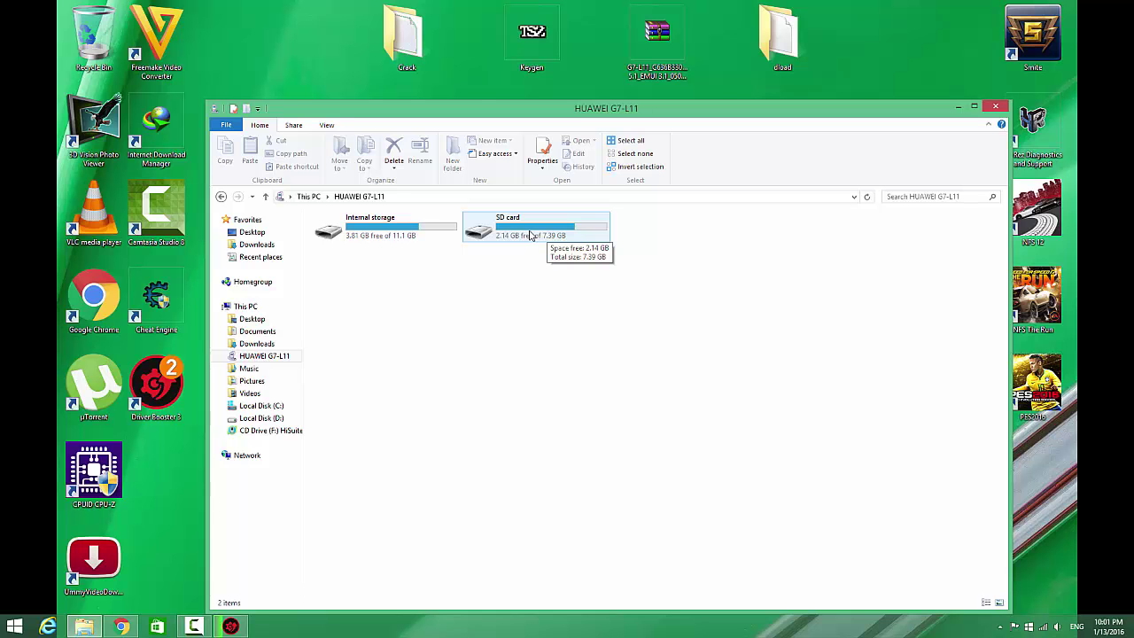
right_click(785, 39)
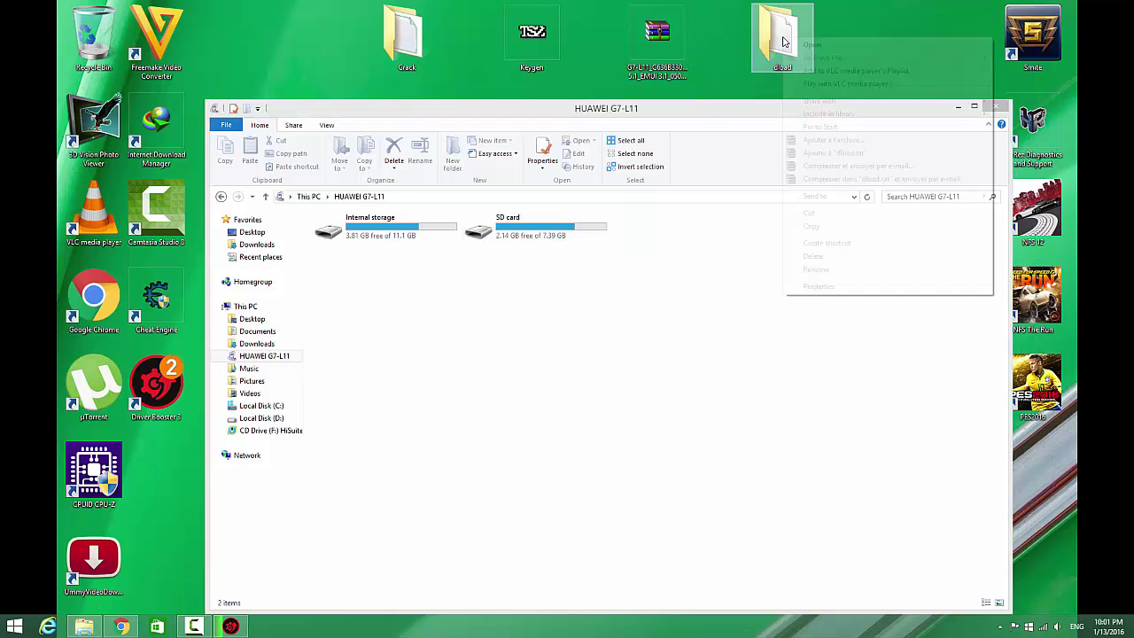
left_click(827, 286)
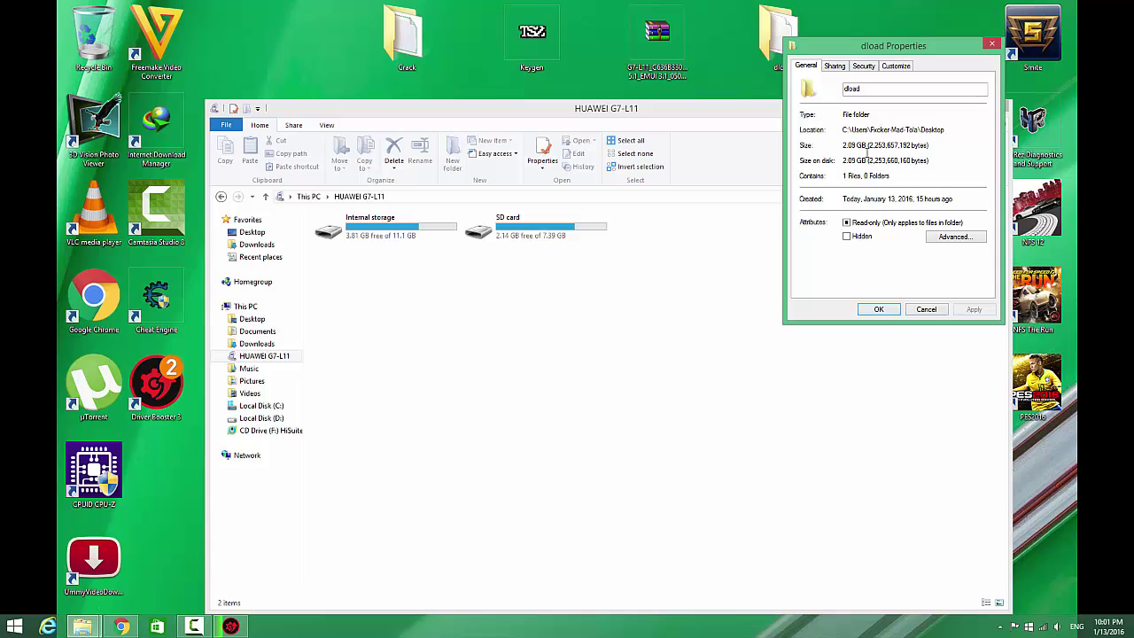
left_click(878, 309)
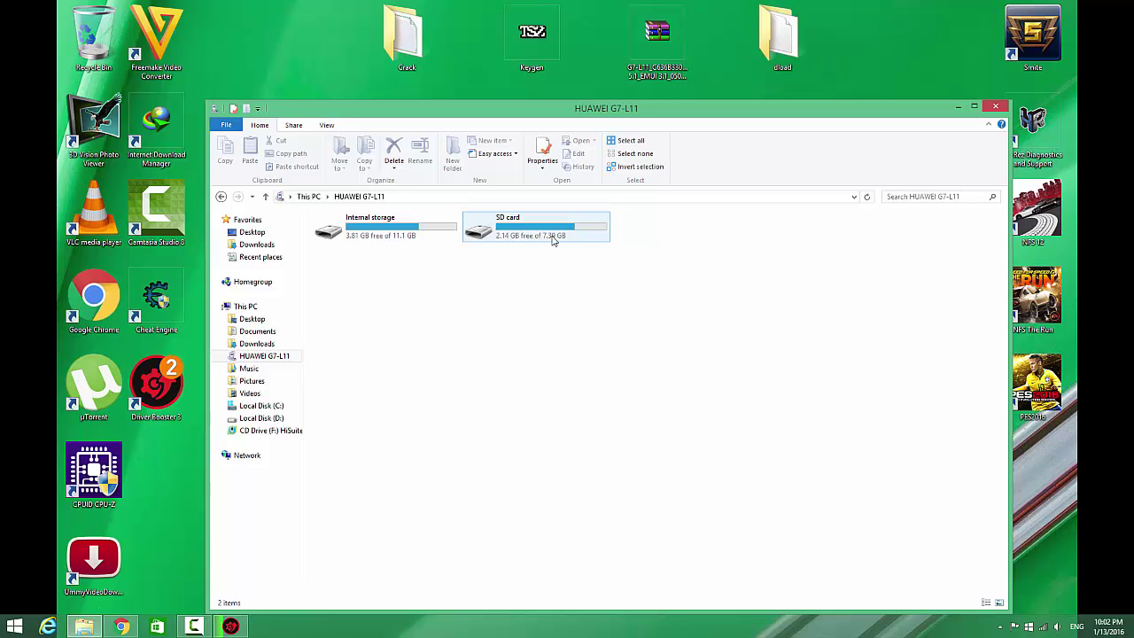
Step: Copy the dload folder from the desktop into the phone's SD card
right_click(723, 77)
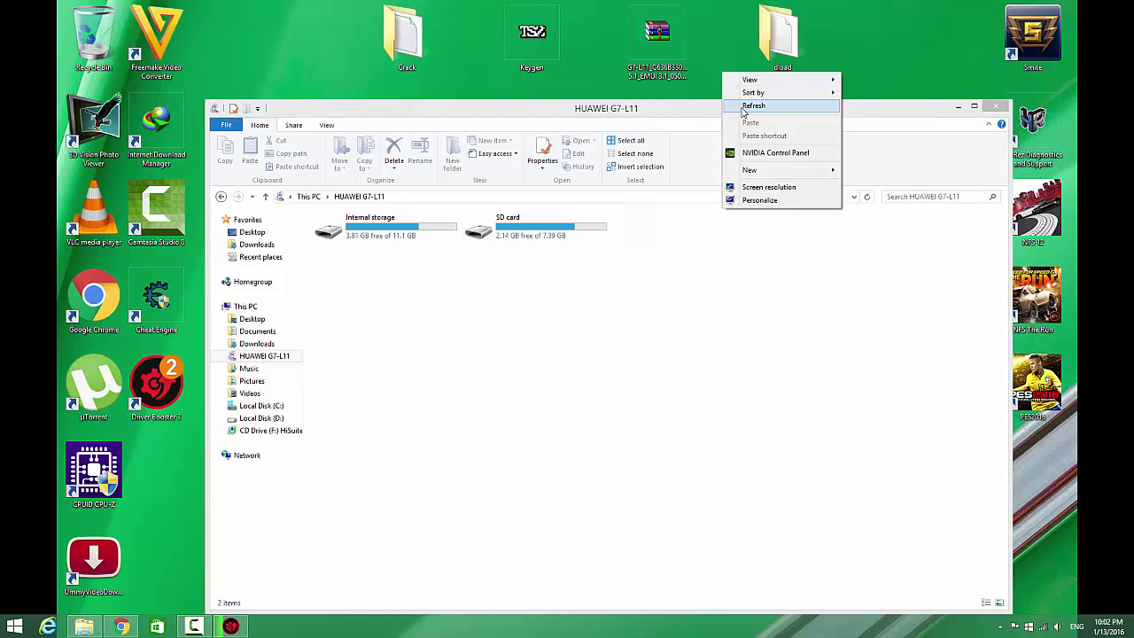
left_click(753, 105)
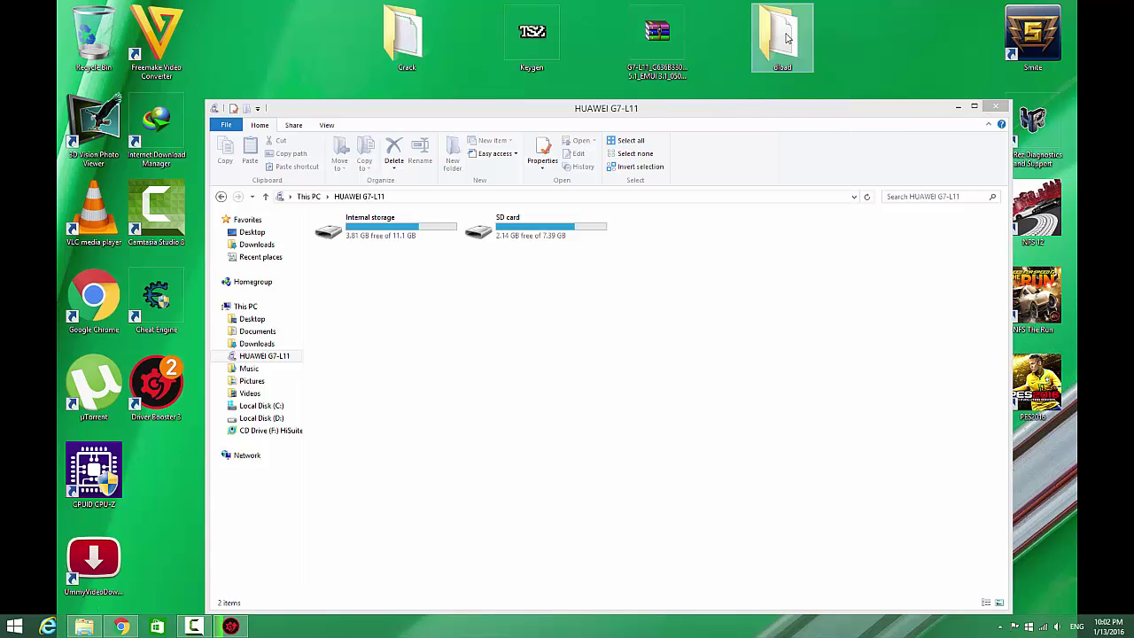
left_click_drag(739, 105, 564, 232)
double_click(544, 232)
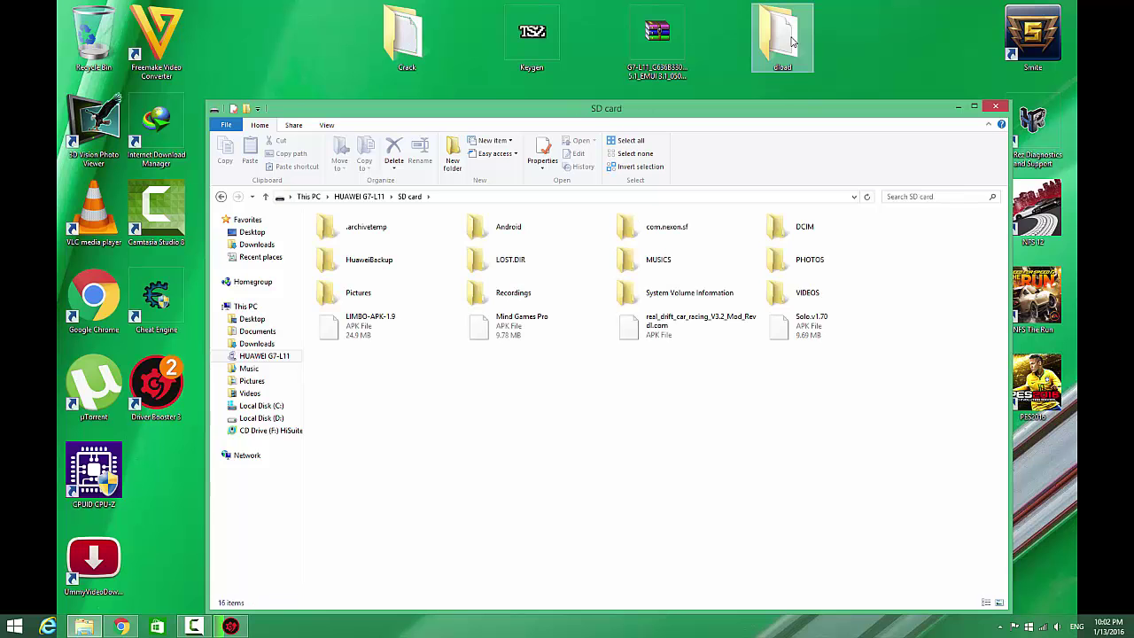
right_click(793, 41)
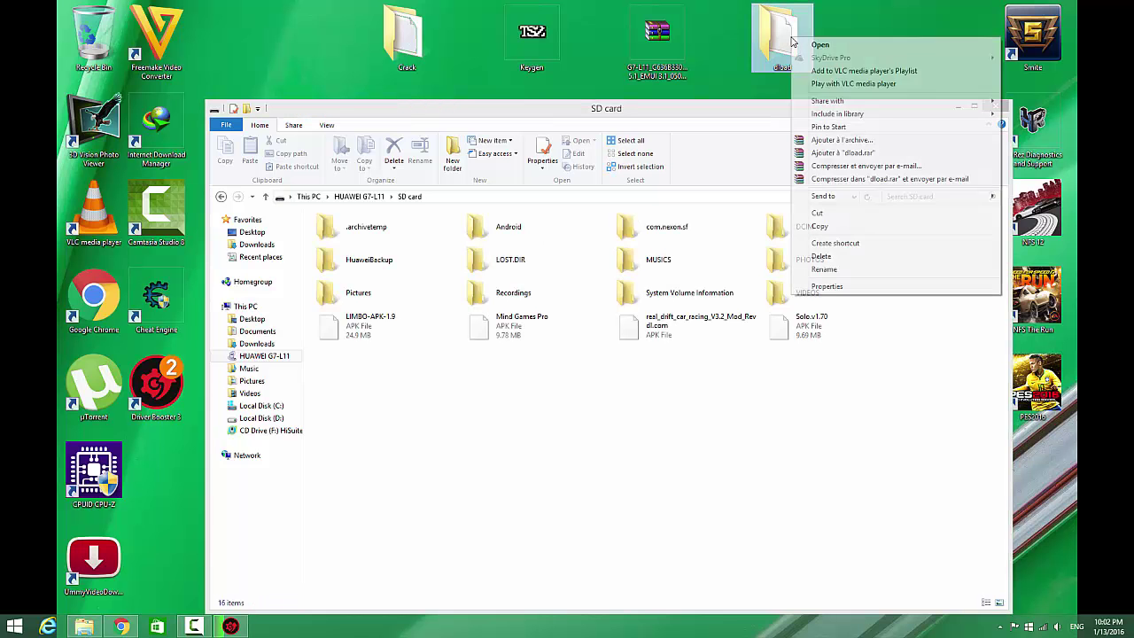
left_click(847, 229)
right_click(706, 388)
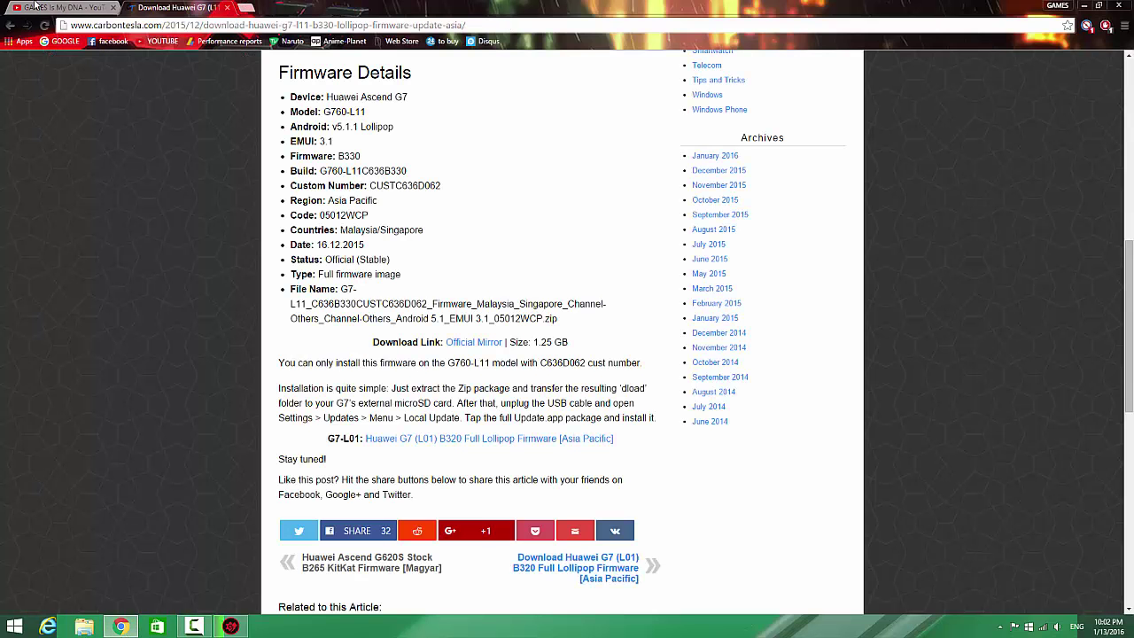
Step: Switch between the YouTube channel and CarbonTesla firmware tabs in Chrome
left_click(62, 7)
left_click(186, 8)
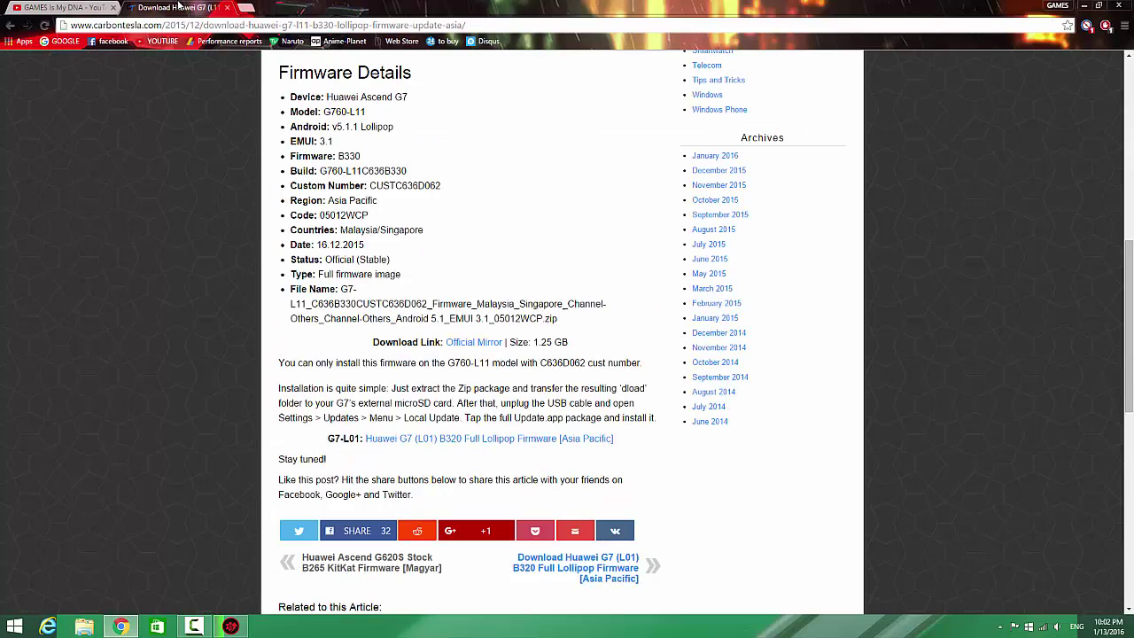
left_click(125, 5)
Step: Minimise the browser and page back to an earlier phone home screen
key("super+d")
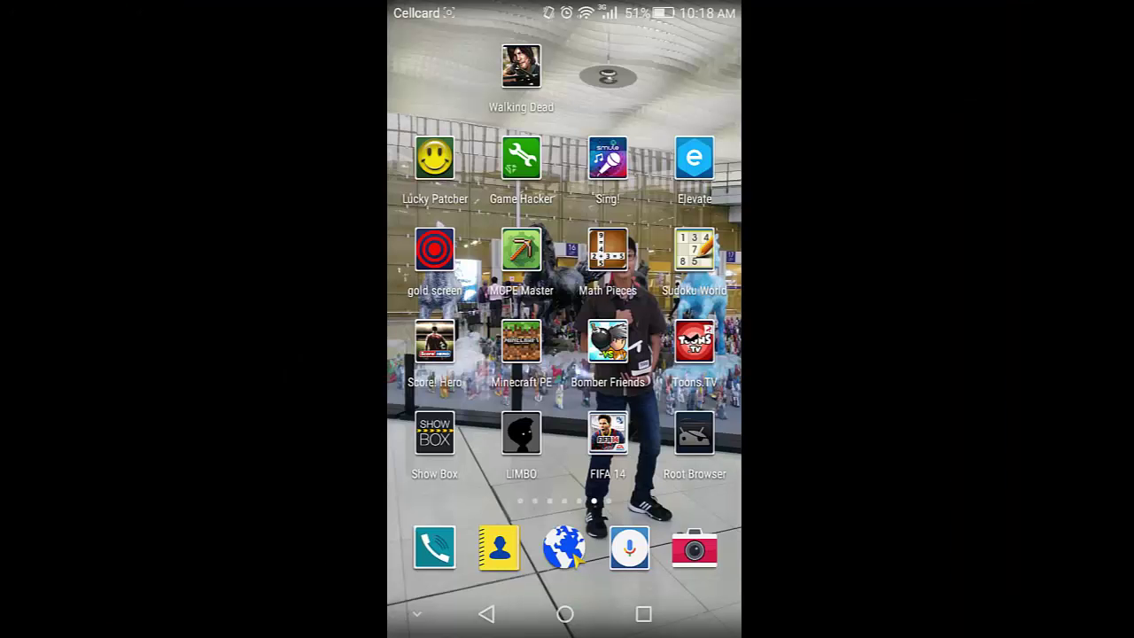
left_click_drag(443, 310, 700, 310)
left_click_drag(442, 310, 700, 310)
left_click_drag(496, 310, 446, 310)
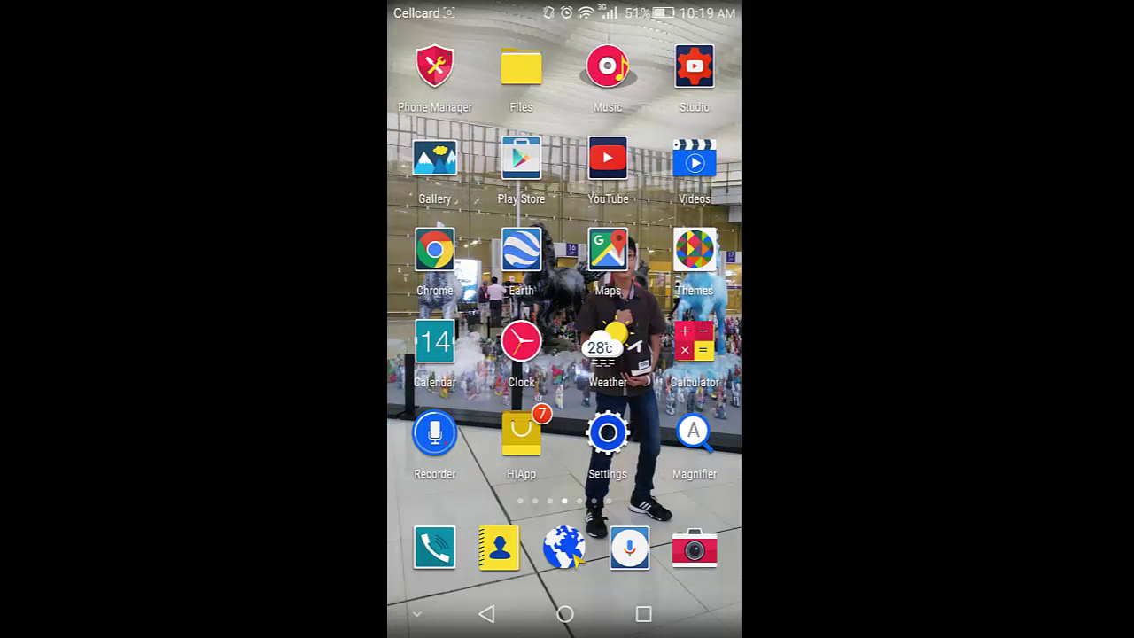
Step: In Files, open Local > SD card > dload to verify UPDATE.APP, then return home
left_click(521, 68)
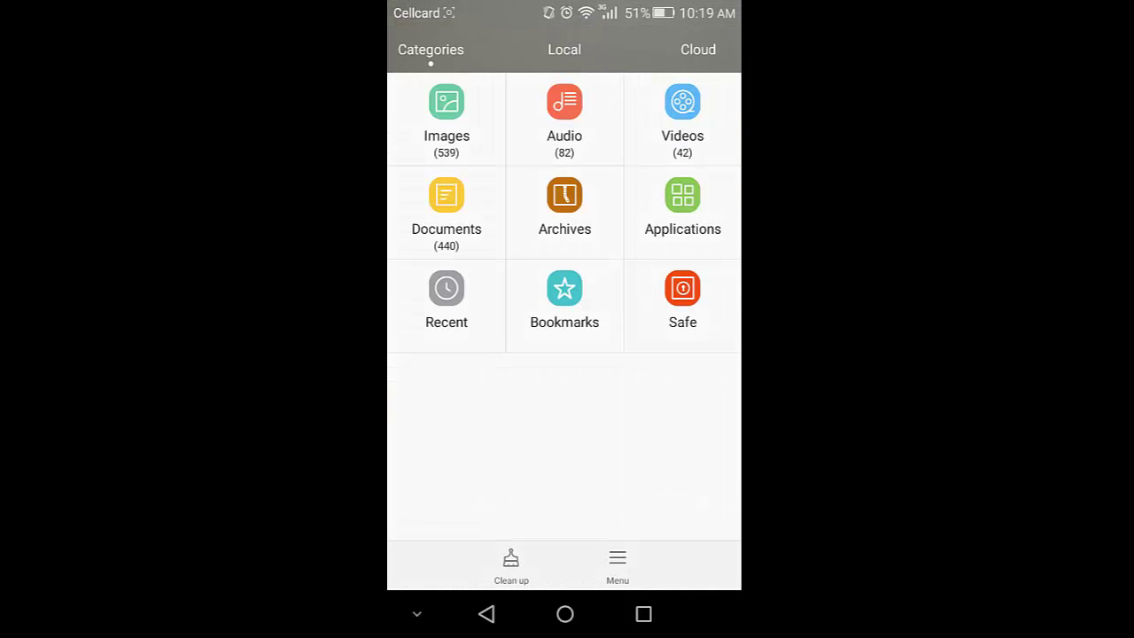
left_click(564, 49)
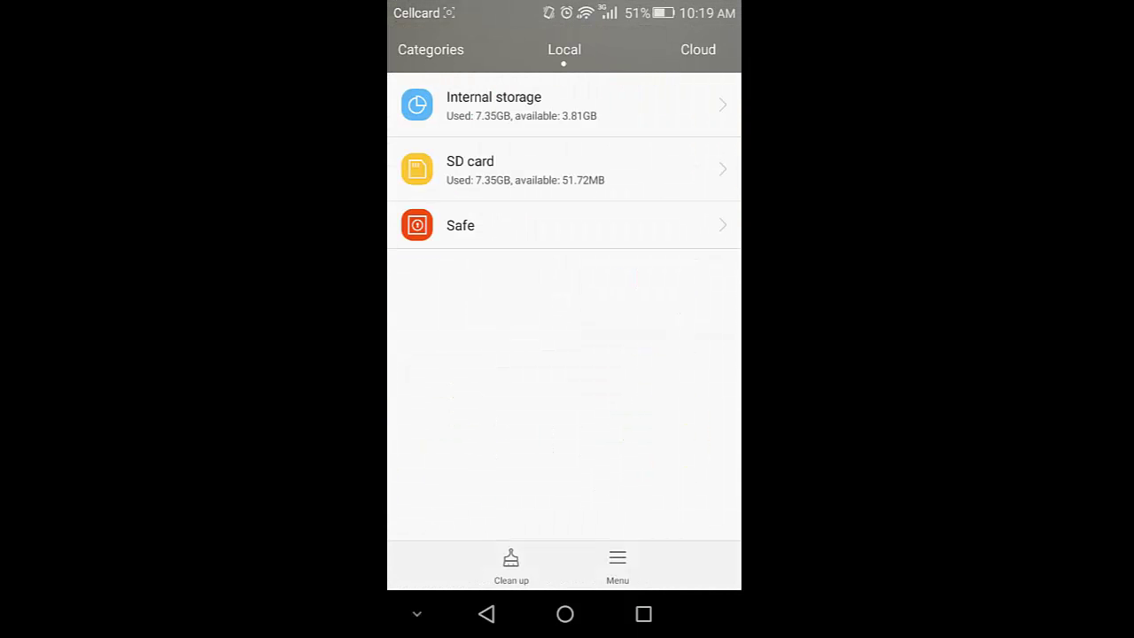
left_click(523, 168)
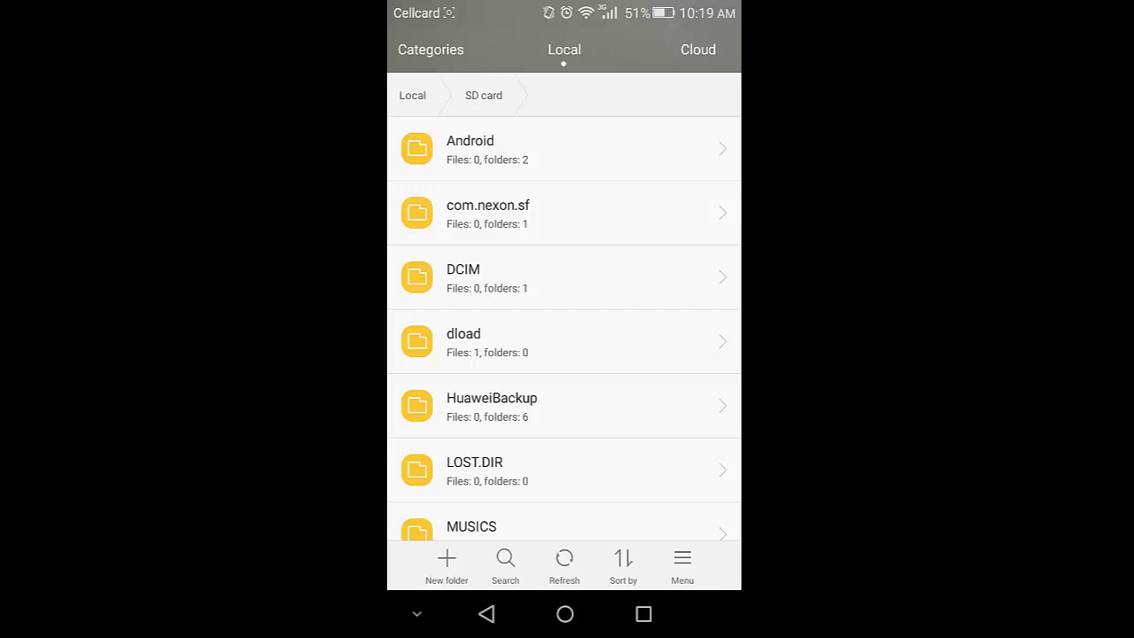
mouse_move(532, 354)
left_mouse_down()
mouse_move(587, 354)
mouse_move(536, 341)
left_mouse_up()
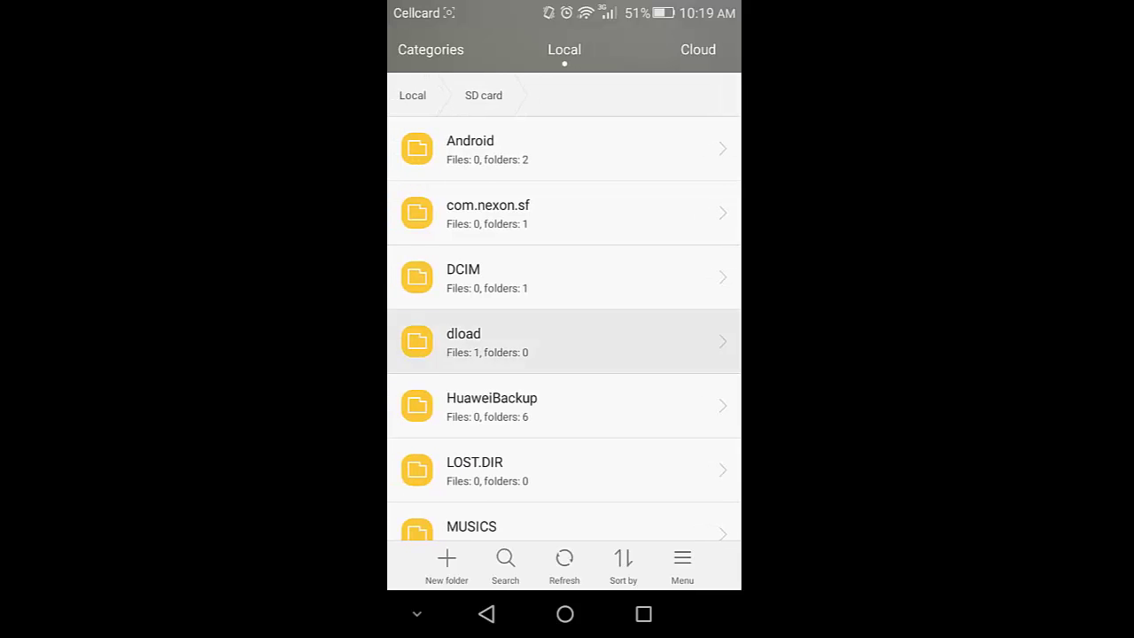
left_click(532, 341)
left_click(486, 613)
left_click(565, 613)
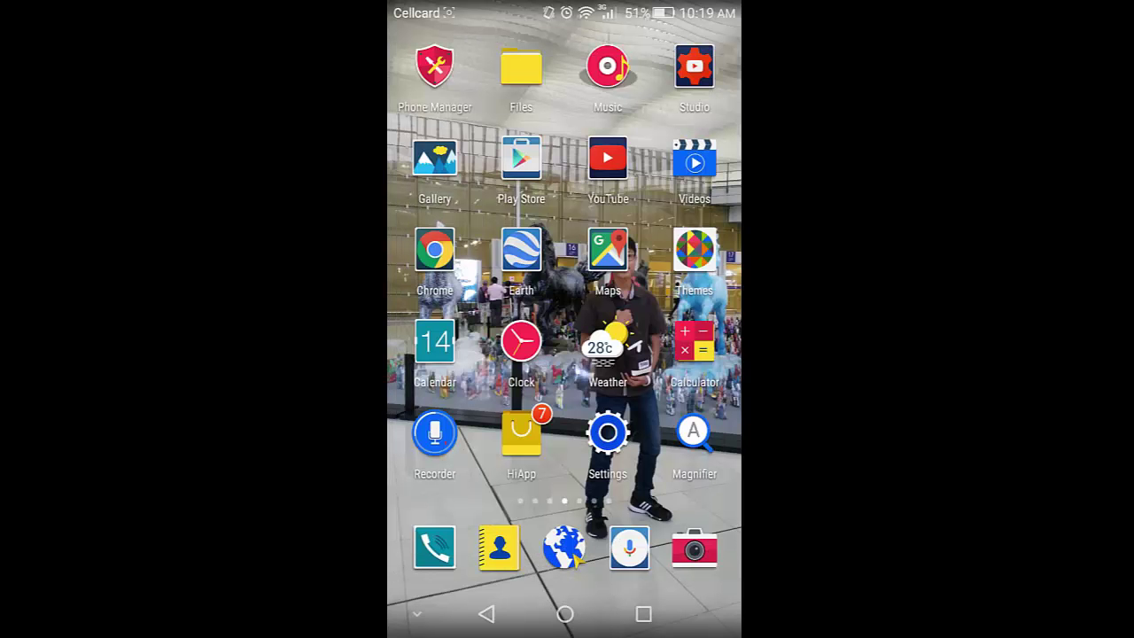
Step: Page to the Updater, open its menu and choose Local update to find UPDATE.APP
mouse_move(673, 354)
left_mouse_down()
mouse_move(461, 354)
mouse_move(656, 355)
left_mouse_up()
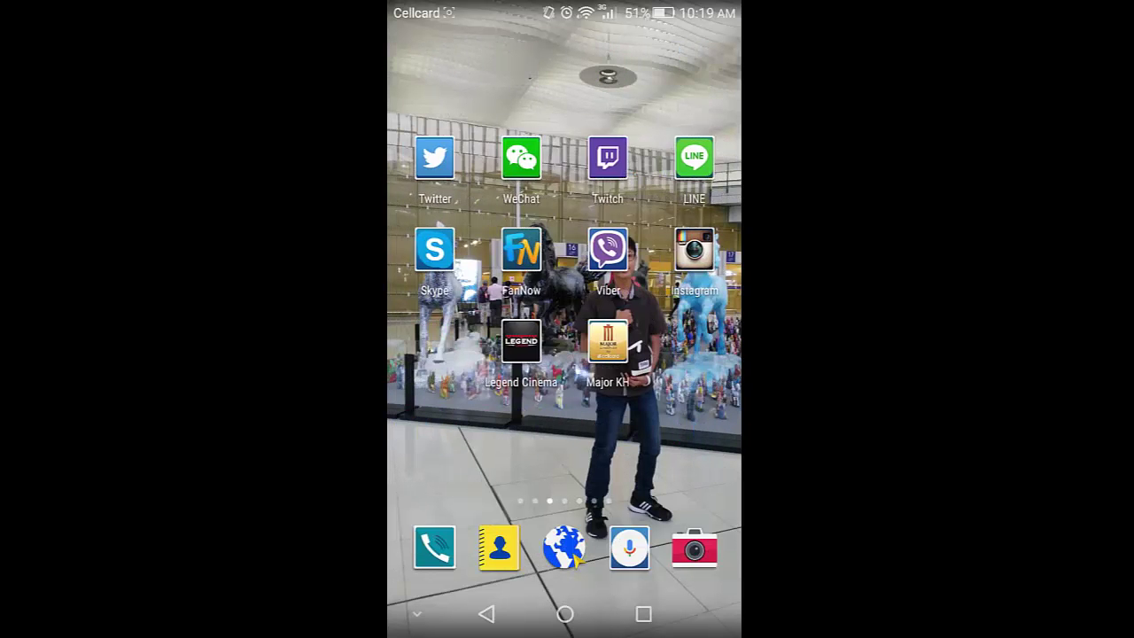
left_click_drag(673, 354, 460, 354)
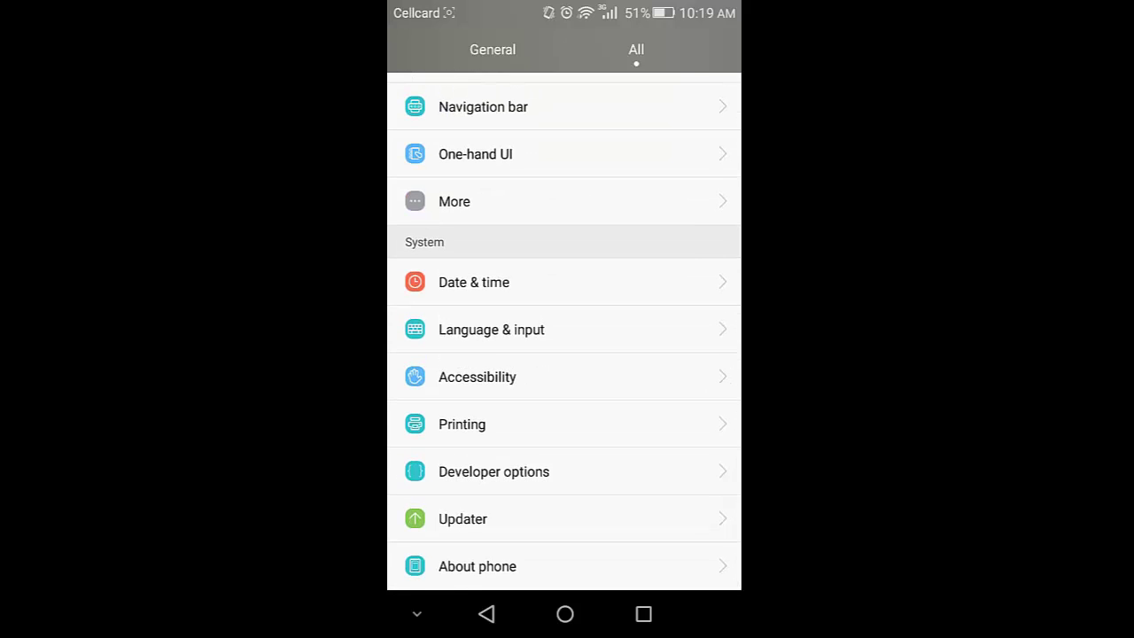
left_click(462, 518)
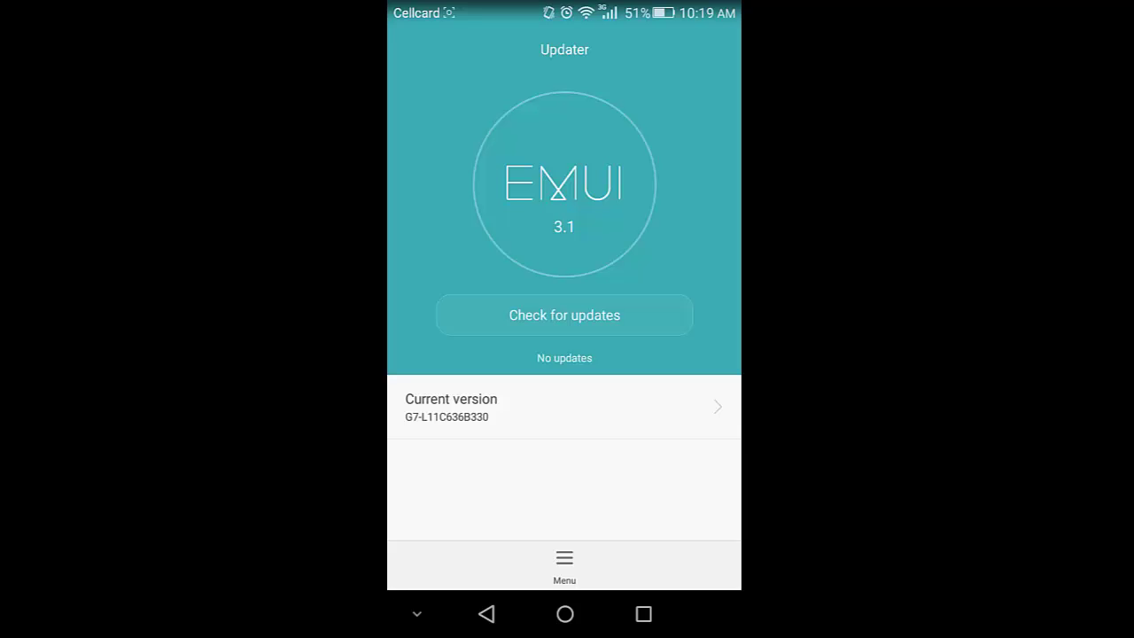
left_click(564, 567)
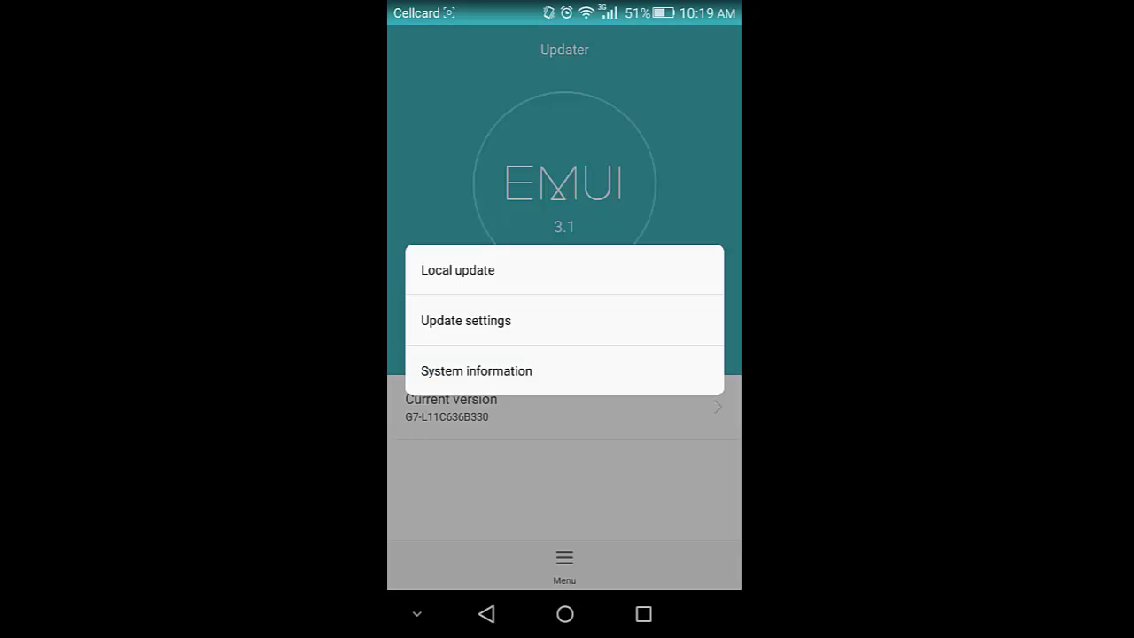
left_click(457, 270)
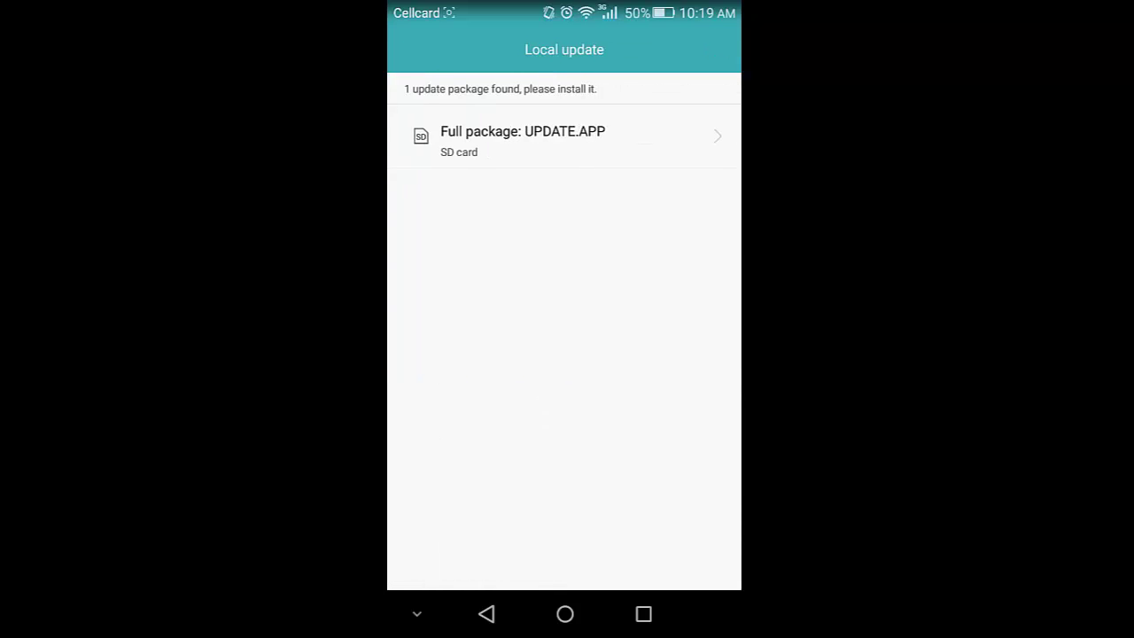
left_click(522, 138)
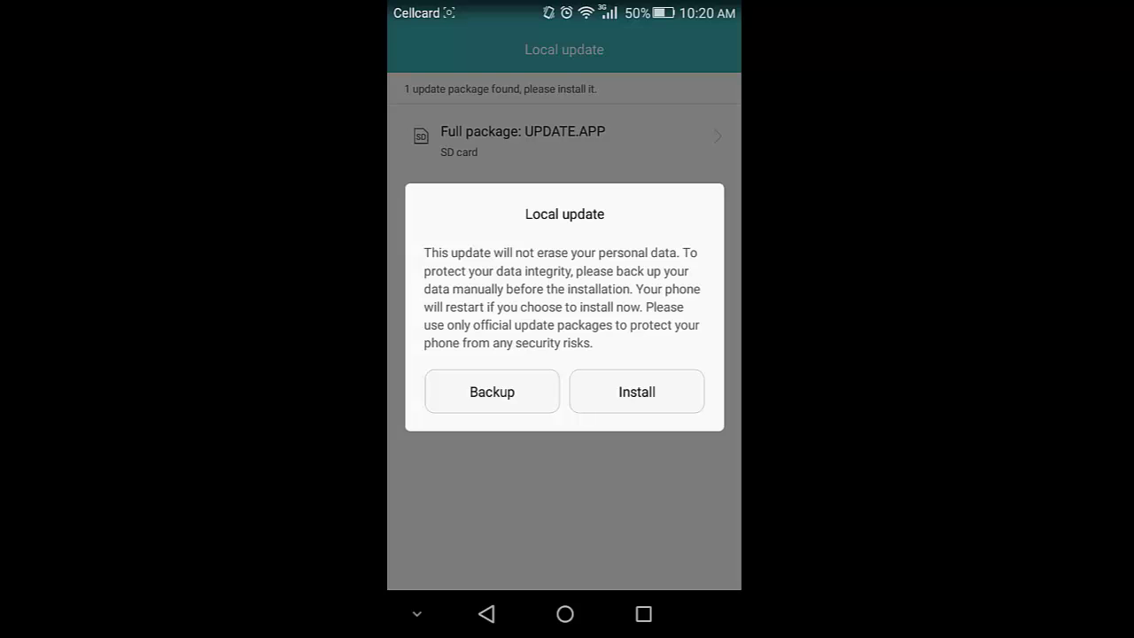
key("Escape")
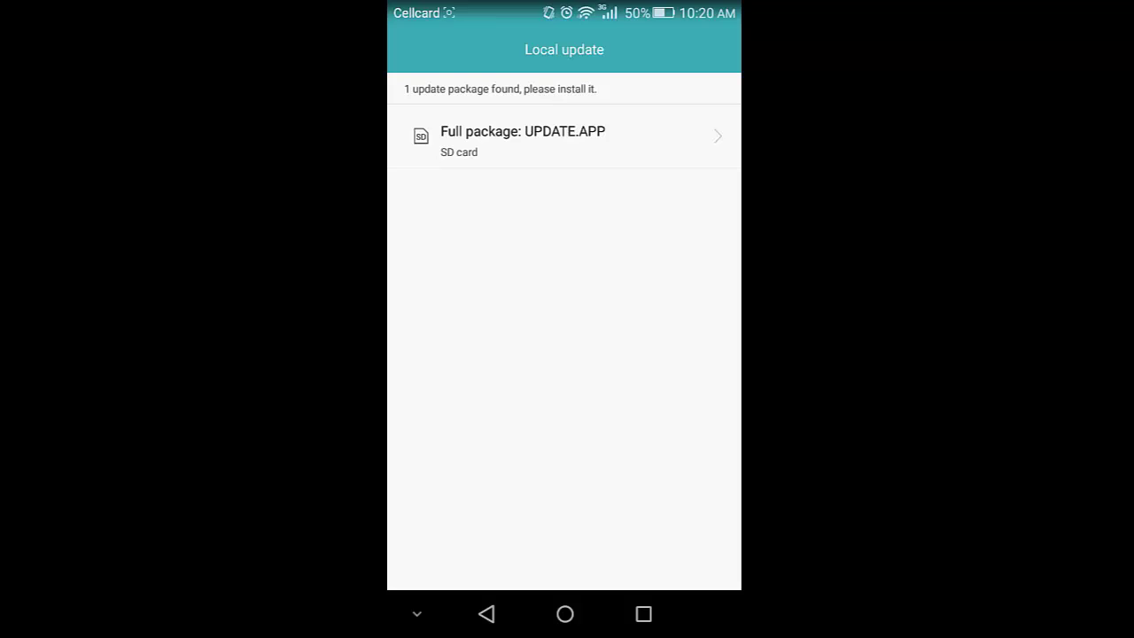
Step: Open Settings > About phone and scroll to EMUI 3.1 and Android version 5.1.1
left_click(564, 613)
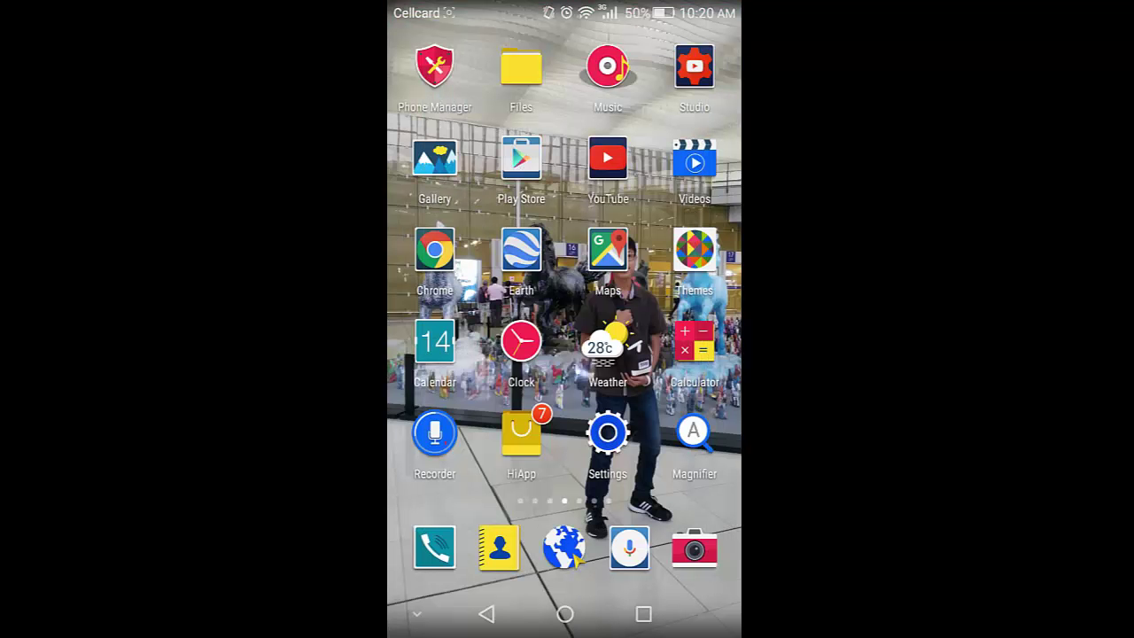
left_click(608, 432)
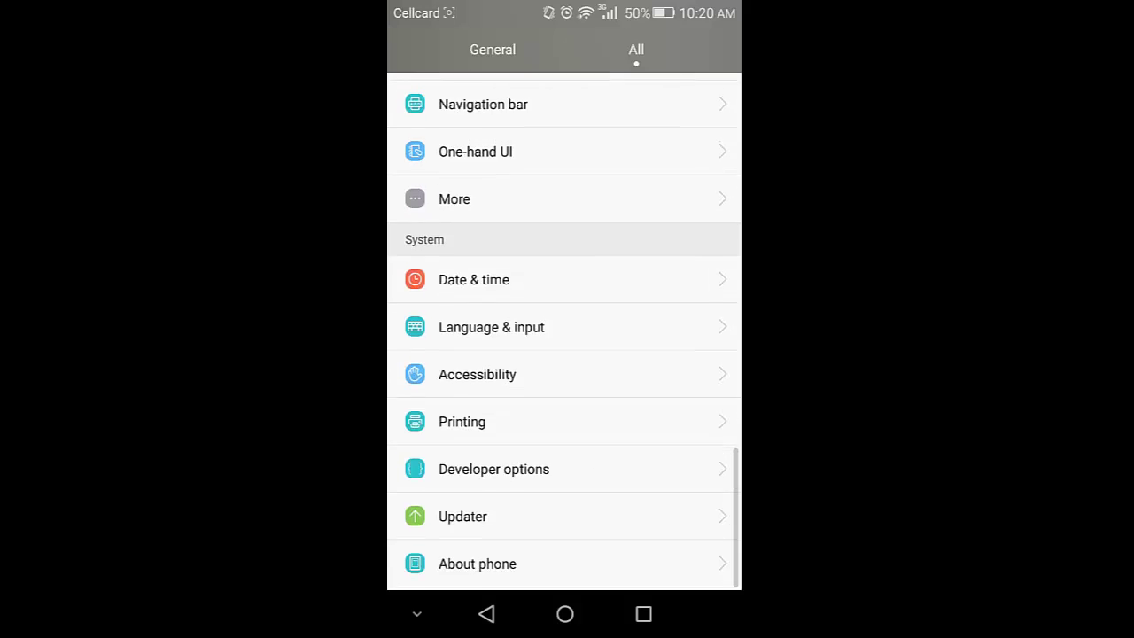
left_click(477, 567)
scroll(564, 399, "down", 1)
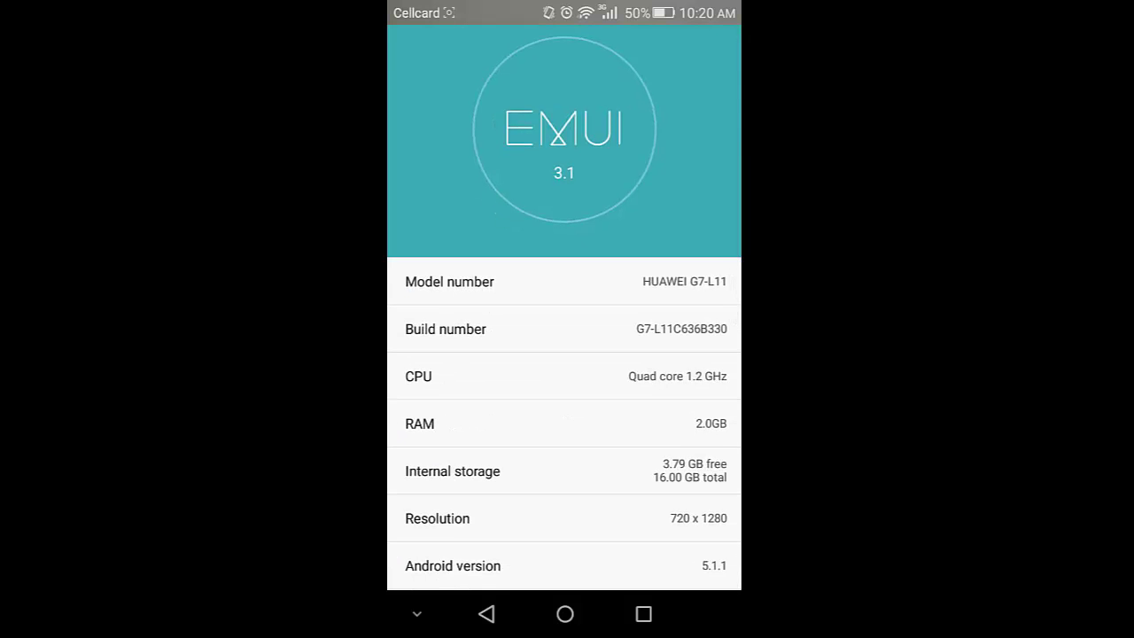
scroll(564, 375, "down", 1)
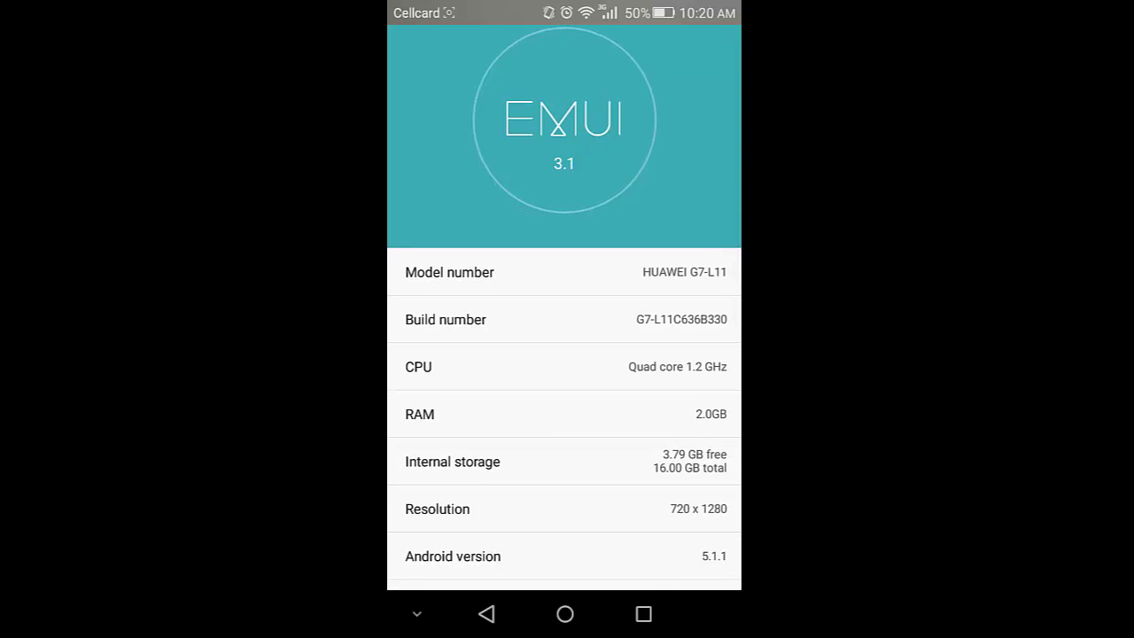
Step: Return to the home screen and swipe to the page holding the Updater
left_click(565, 614)
left_click_drag(673, 355, 479, 355)
mouse_move(674, 354)
left_mouse_down()
mouse_move(478, 355)
mouse_move(674, 354)
left_mouse_up()
left_click_drag(479, 354, 673, 354)
mouse_move(478, 354)
left_mouse_down()
mouse_move(674, 355)
mouse_move(478, 355)
left_mouse_up()
mouse_move(674, 354)
left_mouse_down()
mouse_move(479, 355)
mouse_move(674, 355)
left_mouse_up()
mouse_move(479, 355)
left_mouse_down()
mouse_move(674, 354)
mouse_move(478, 354)
left_mouse_up()
left_click_drag(673, 354, 479, 354)
left_click_drag(673, 354, 479, 355)
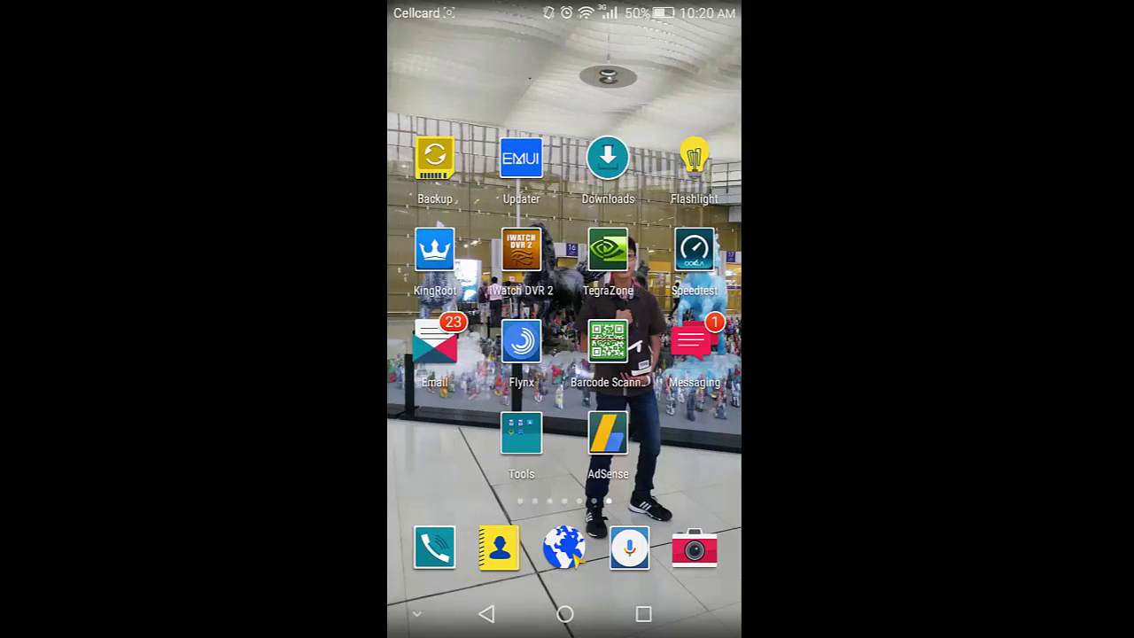
left_click(496, 432)
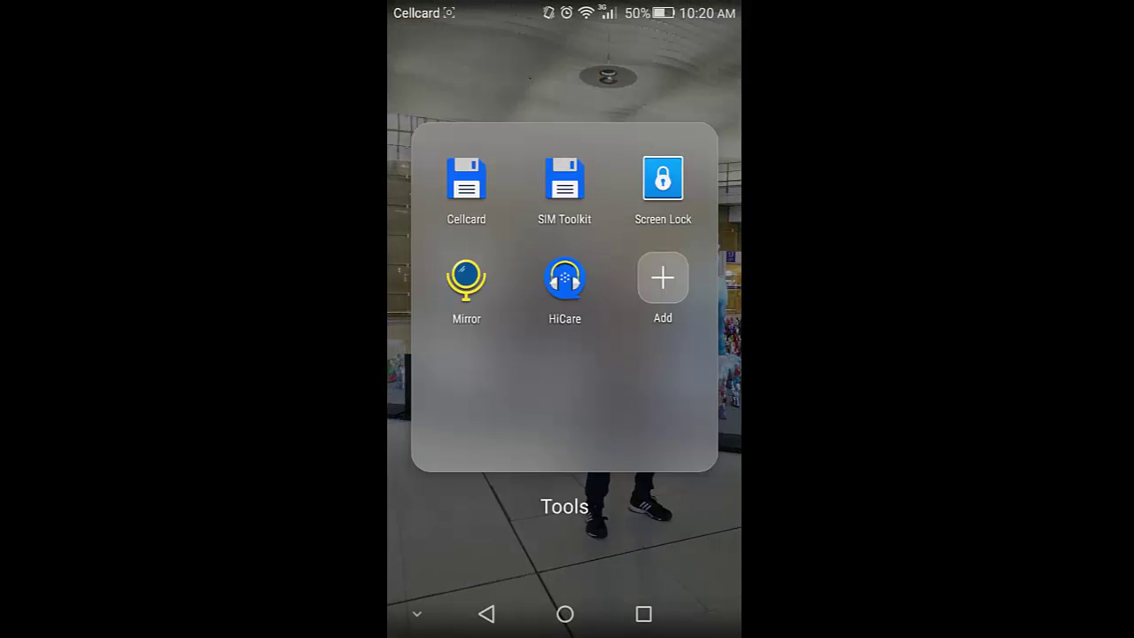
left_click_drag(564, 278, 566, 277)
key("Escape")
left_click(564, 614)
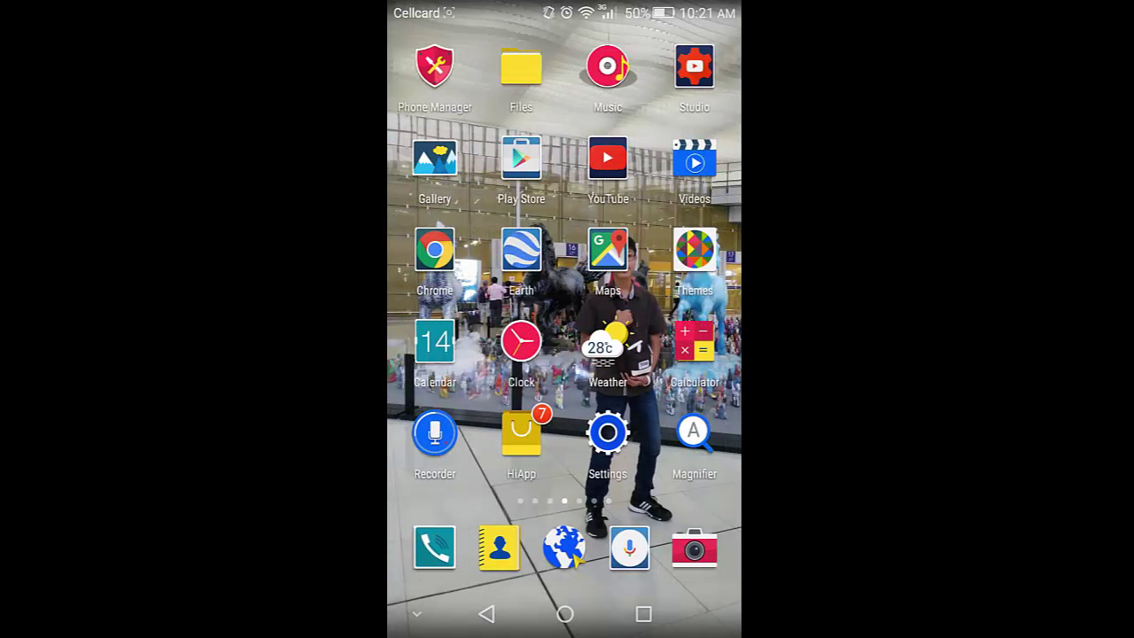